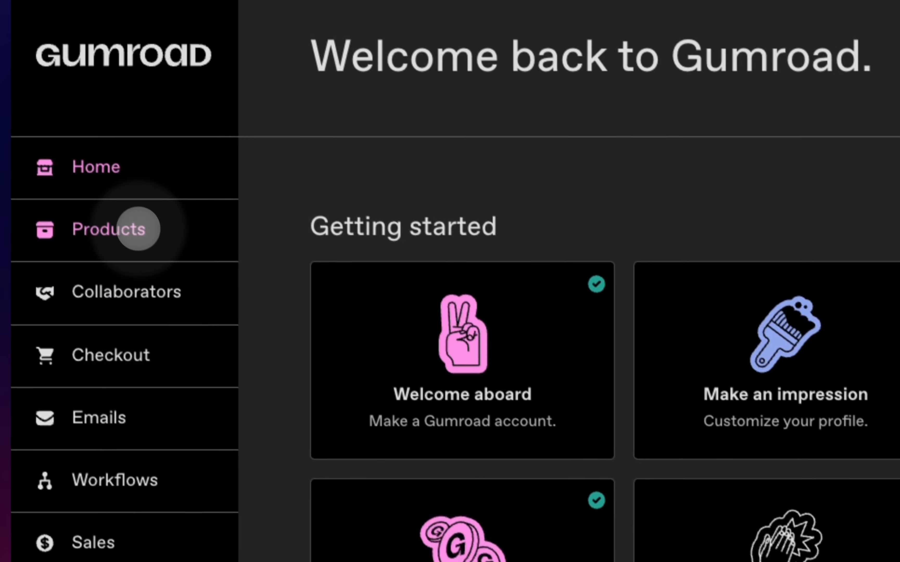
# Create a membership product named "Titan Vortex — Pro (Monthly)" with a monthly price and continue to its customization.
pyautogui.click(77, 129)
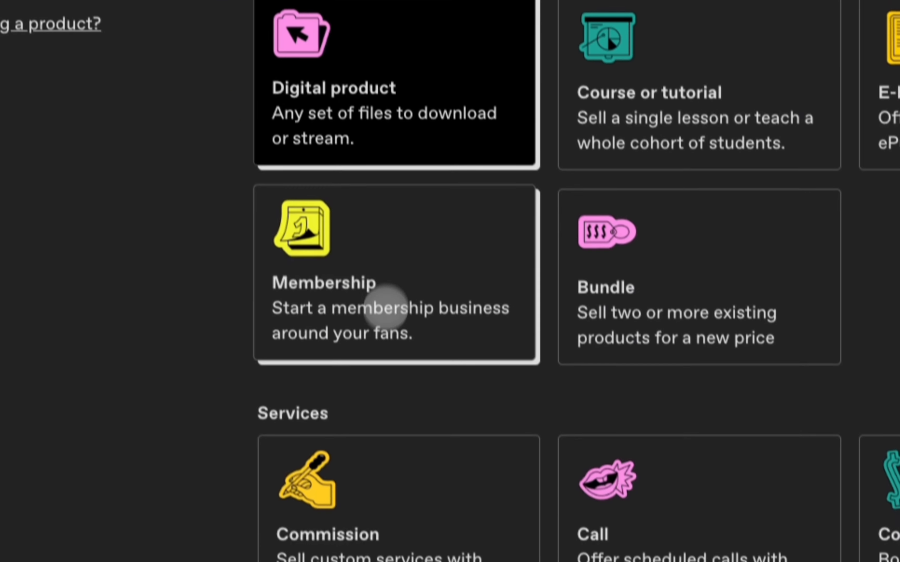
pyautogui.click(337, 284)
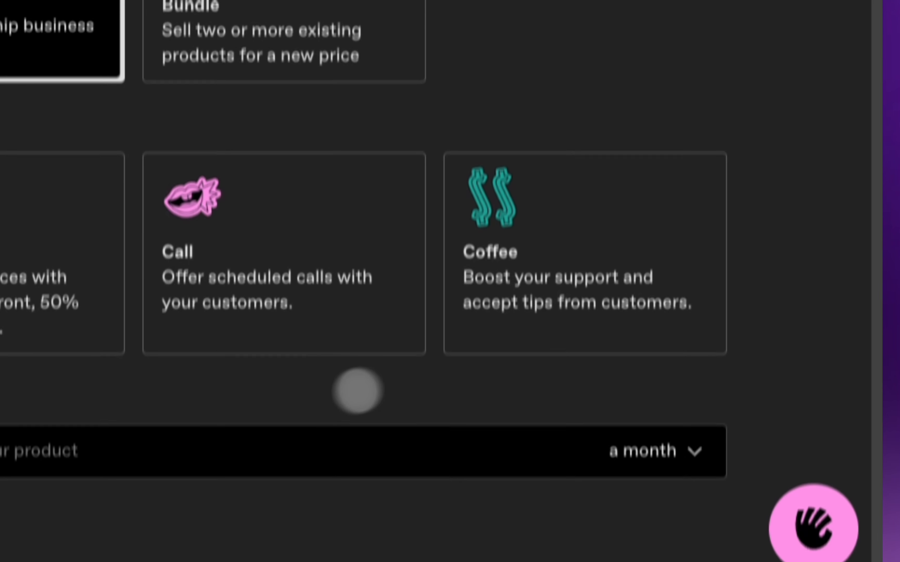
pyautogui.click(285, 389)
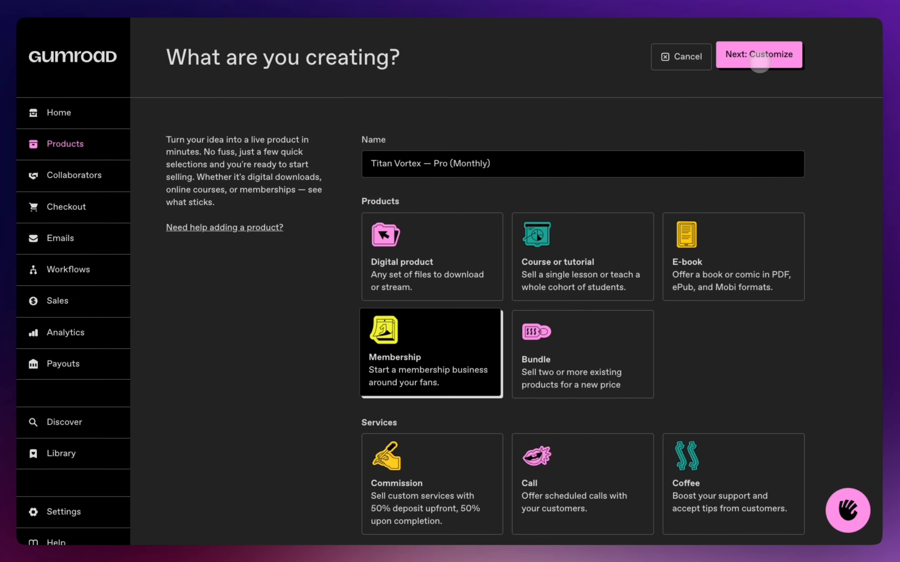
pyautogui.click(780, 66)
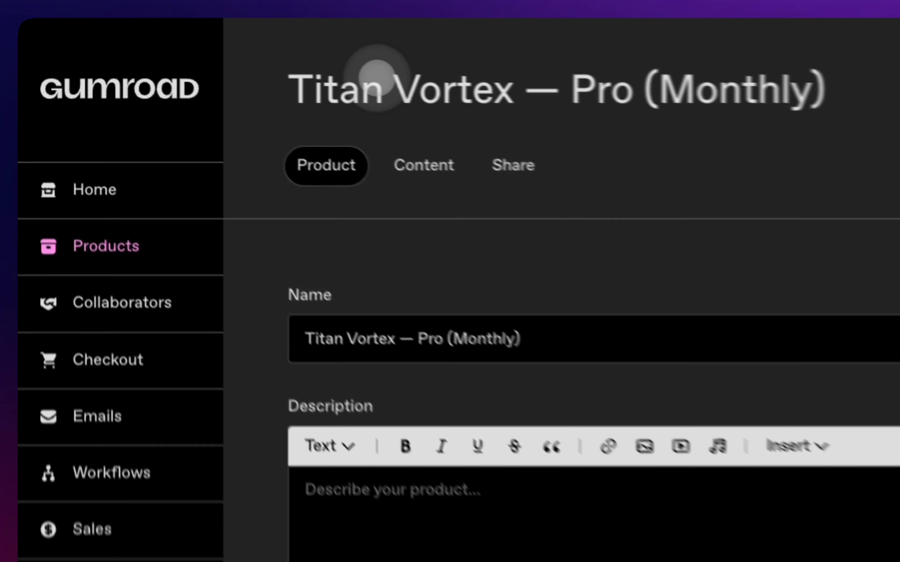
# Open the Gumroad dashboard in a separate browser tab and start a second new product from the product list.
pyautogui.rightClick(46, 61)
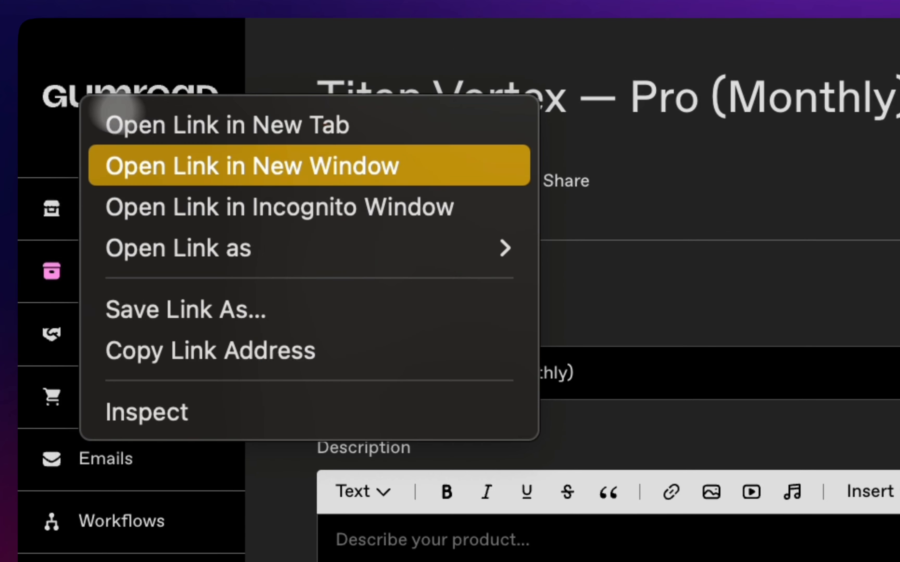
pyautogui.click(273, 132)
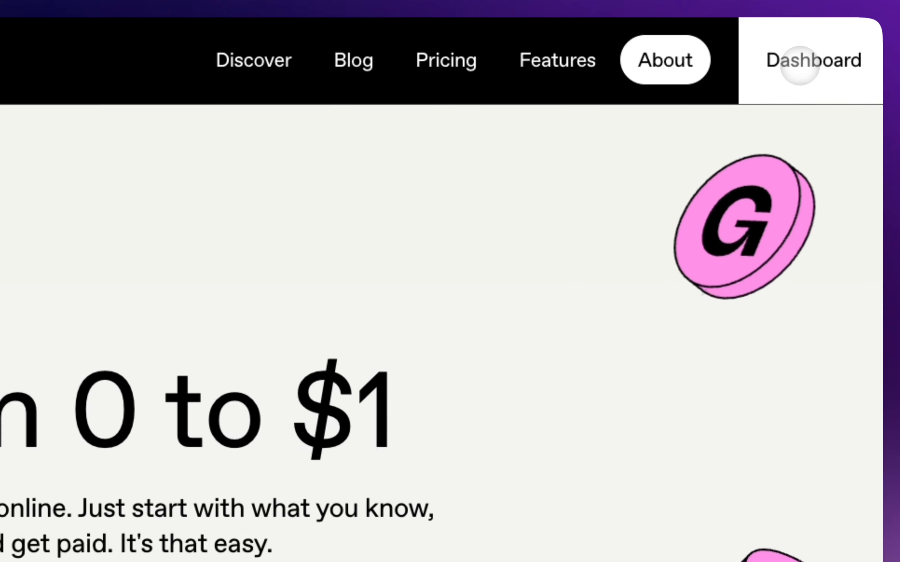
pyautogui.click(800, 65)
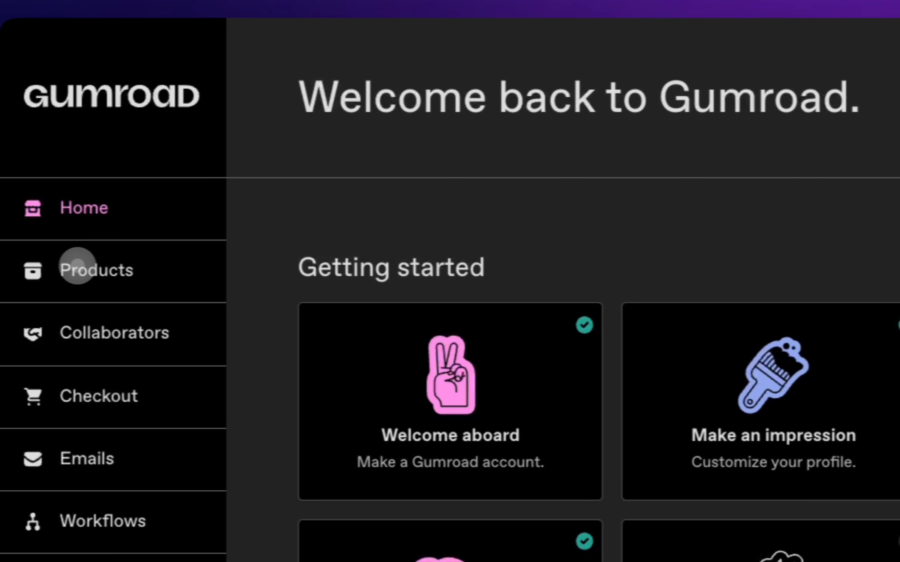
pyautogui.click(142, 270)
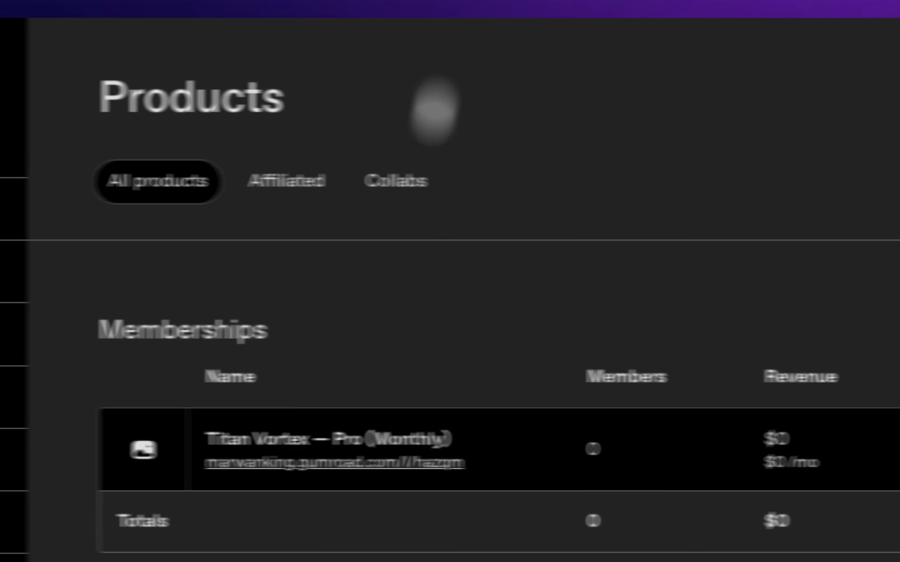
pyautogui.click(680, 92)
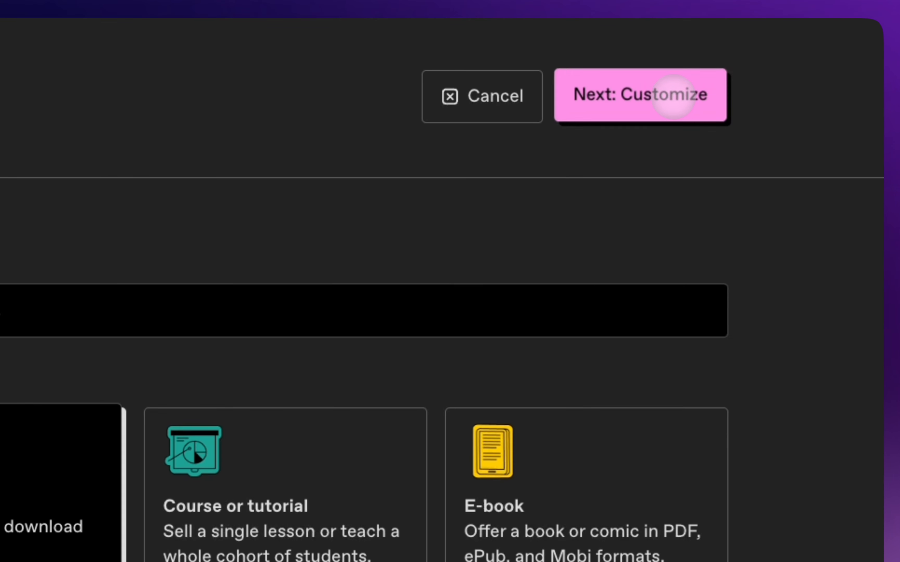
pyautogui.click(673, 96)
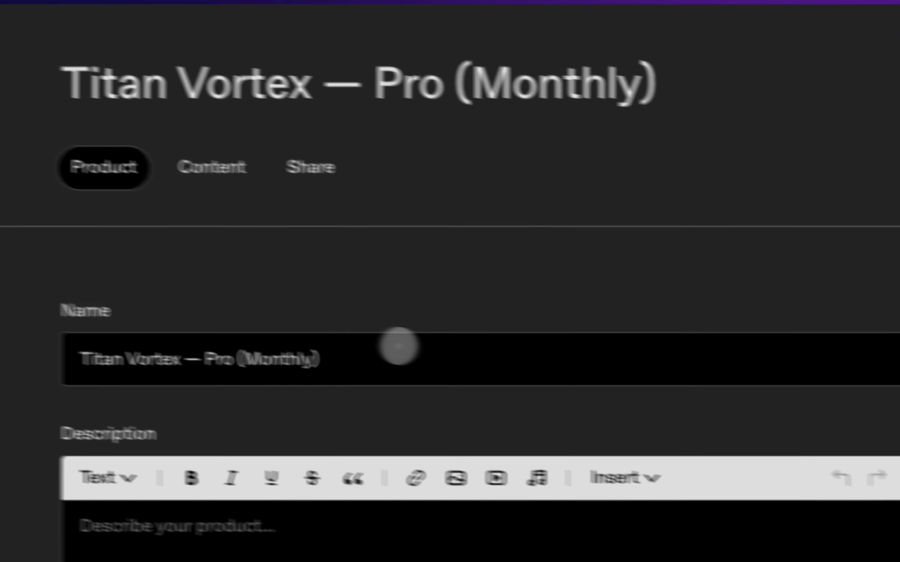
# Name the second product "Titan Vortex — Pro (Yearly)", reusing the monthly product's name.
pyautogui.tripleClick(398, 346)
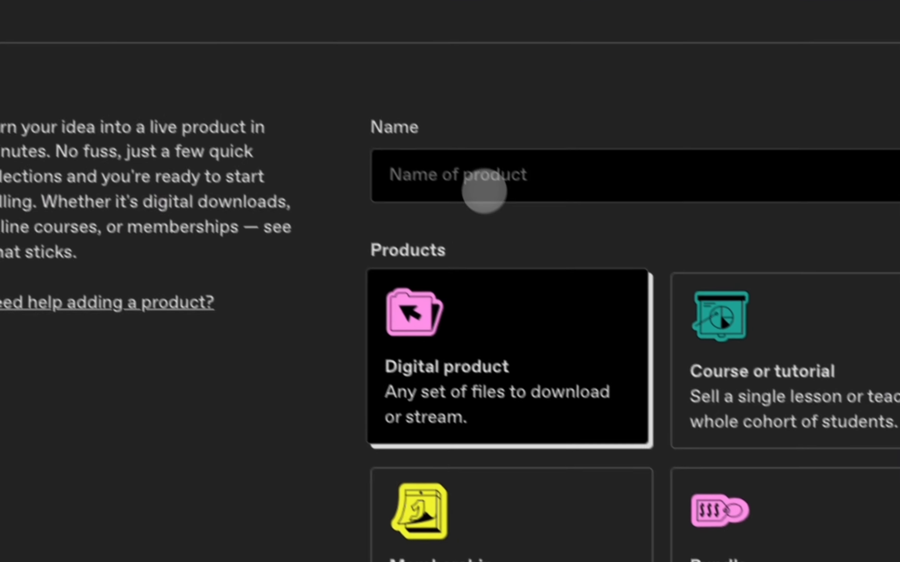
pyautogui.click(484, 192)
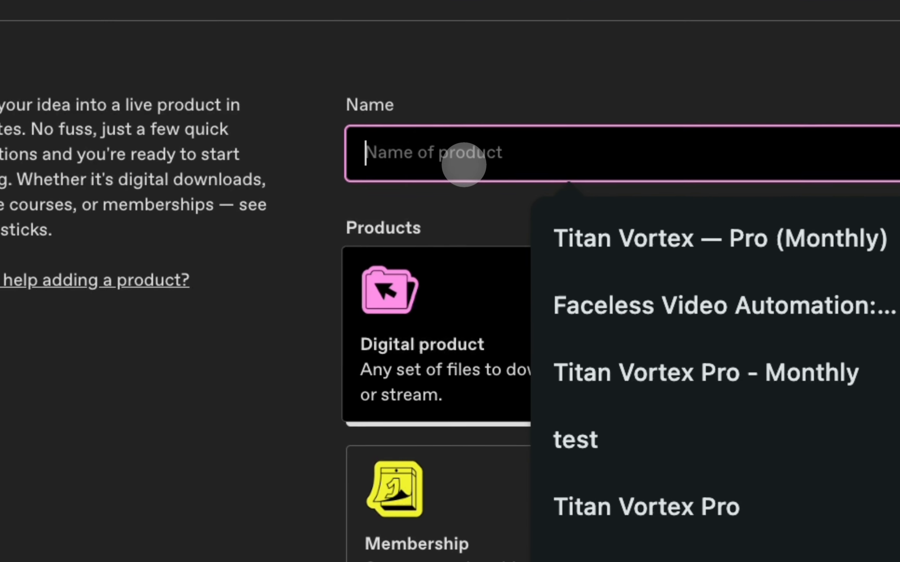
pyautogui.press('Down')
pyautogui.press('Return')
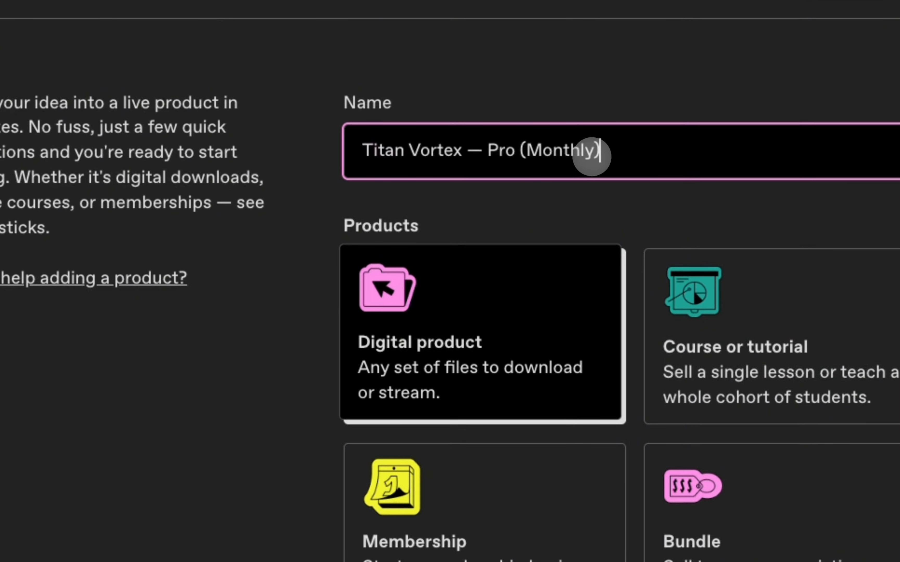
pyautogui.press('BackSpace')
pyautogui.press('BackSpace')
pyautogui.press('BackSpace')
pyautogui.press('BackSpace')
pyautogui.press('BackSpace')
pyautogui.press('BackSpace')
pyautogui.press('BackSpace')
pyautogui.write('Yearly')
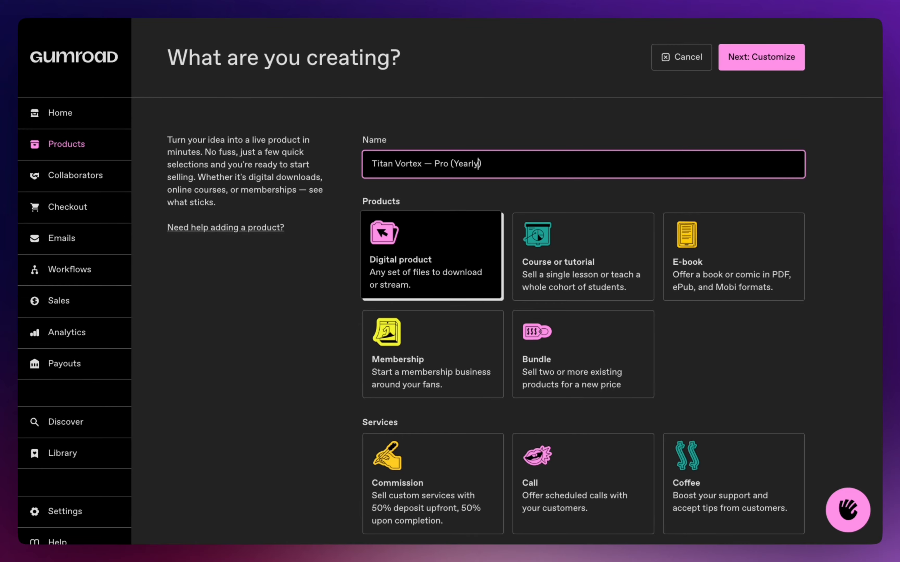
# Set the yearly product's type to Membership, enter its price charged "a year", and continue to its customization.
pyautogui.scroll(-3, 711, 375)
pyautogui.click(460, 266)
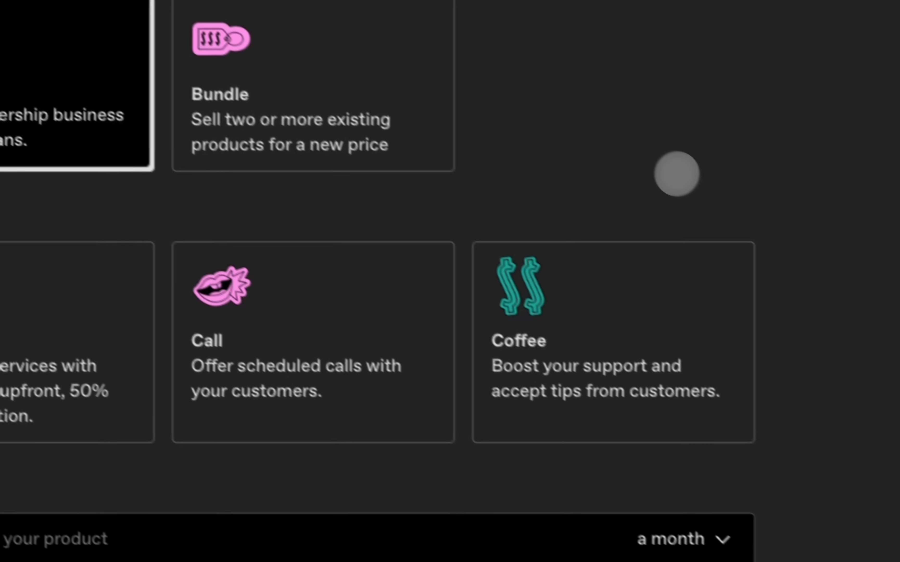
pyautogui.click(664, 477)
pyautogui.write('9')
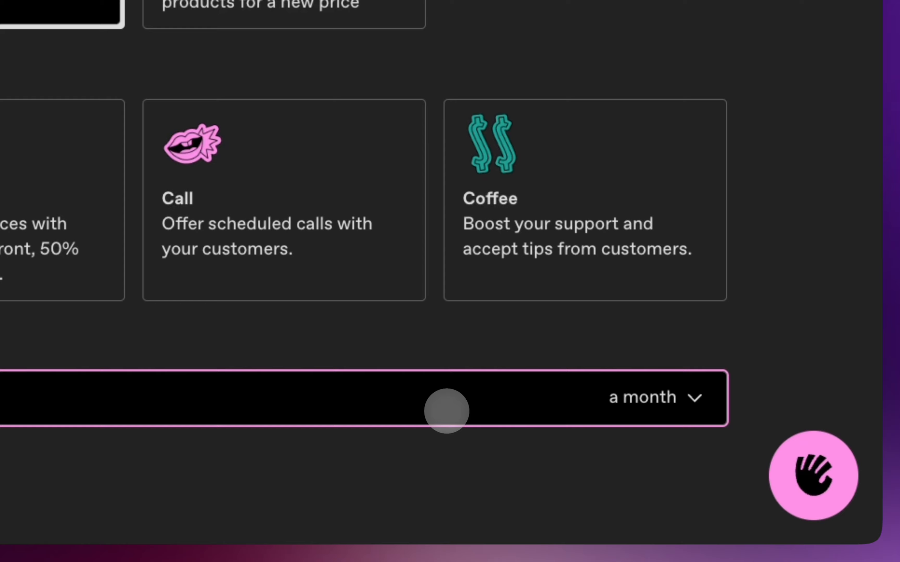
pyautogui.click(698, 396)
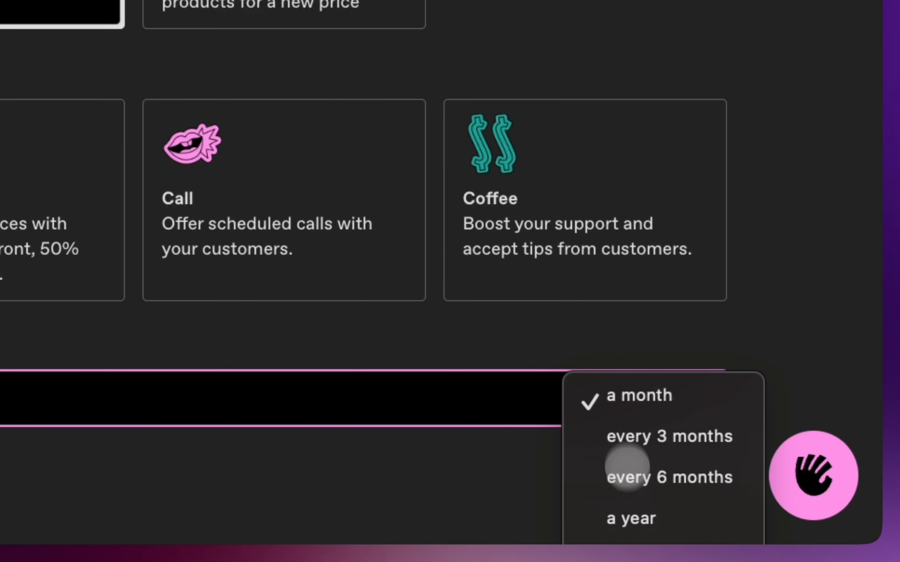
pyautogui.click(674, 530)
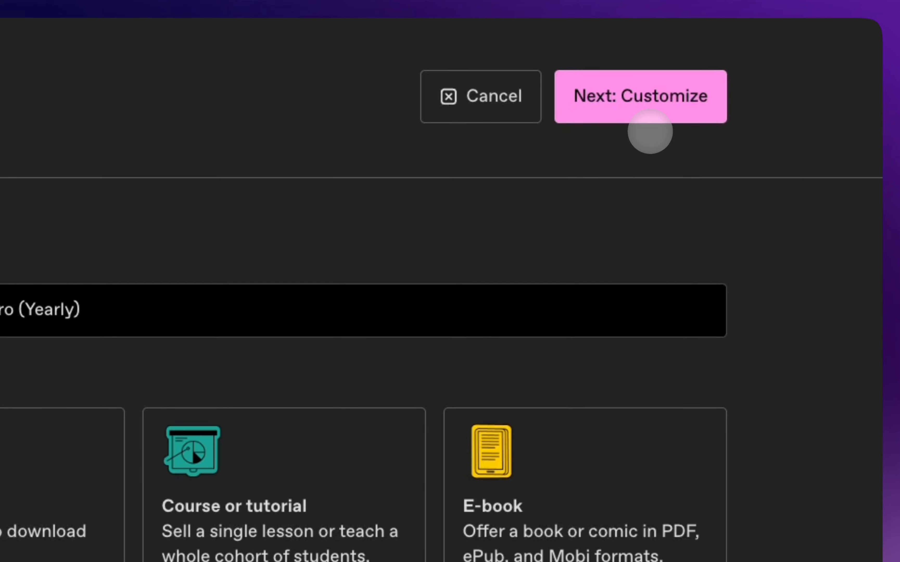
pyautogui.click(648, 124)
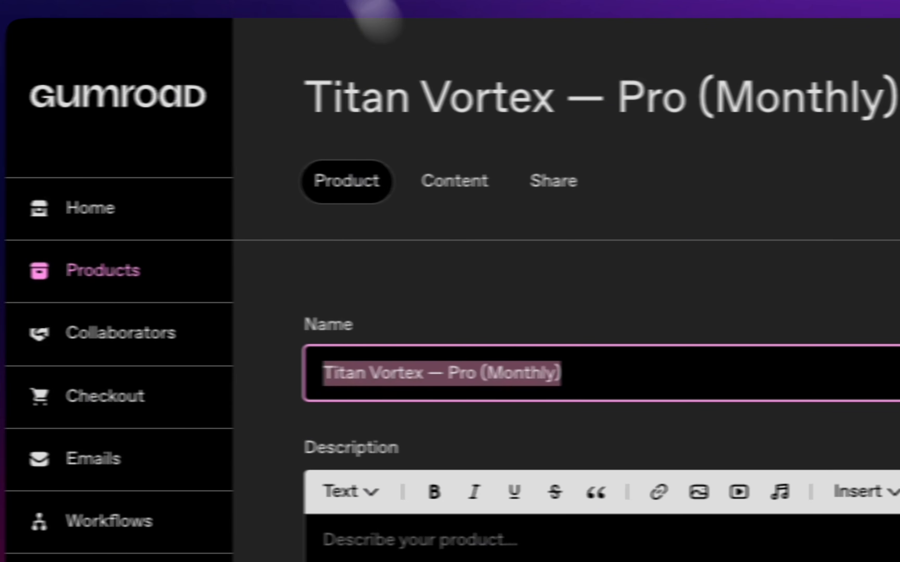
# Add a "Thank You" page to the monthly product's content and write "Launch Titan Vortex Pro" on it.
pyautogui.click(454, 182)
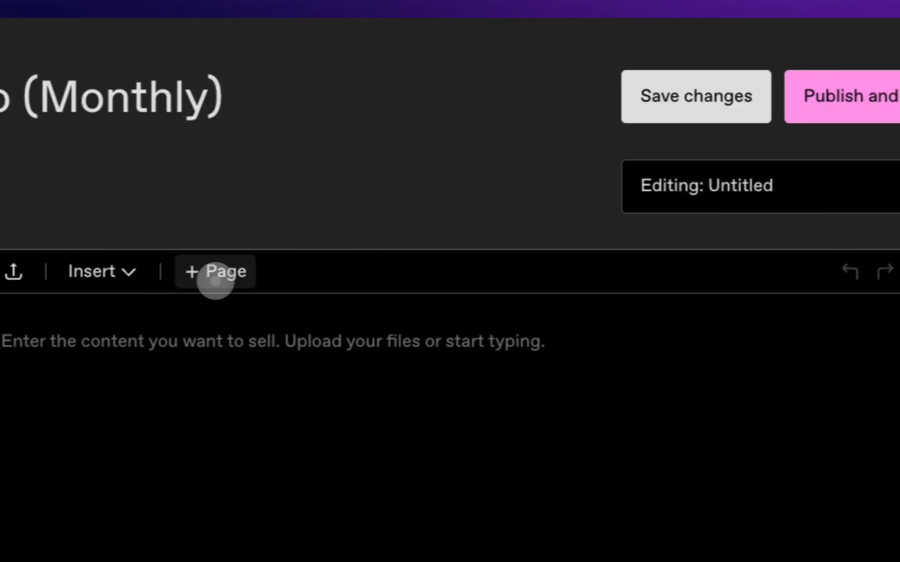
pyautogui.click(477, 273)
pyautogui.write('Thank You')
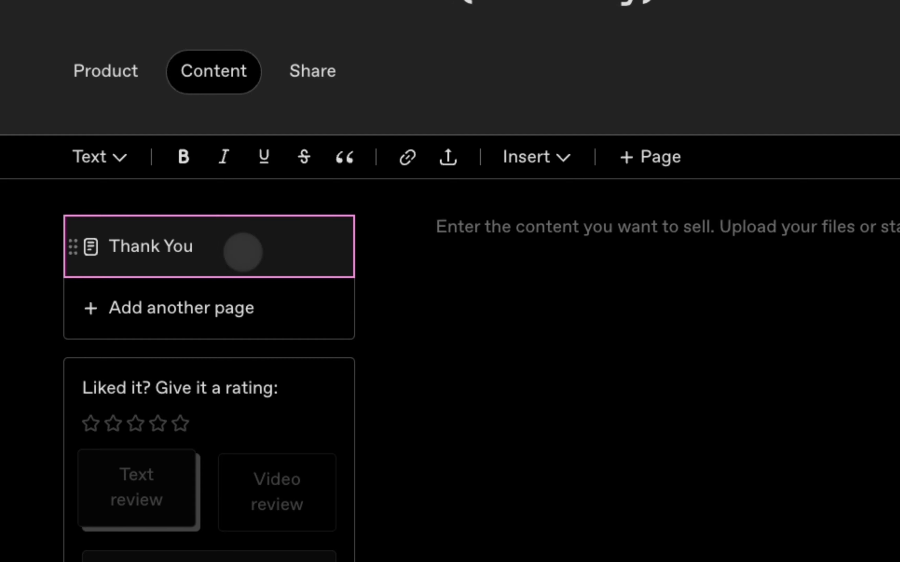
pyautogui.click(424, 369)
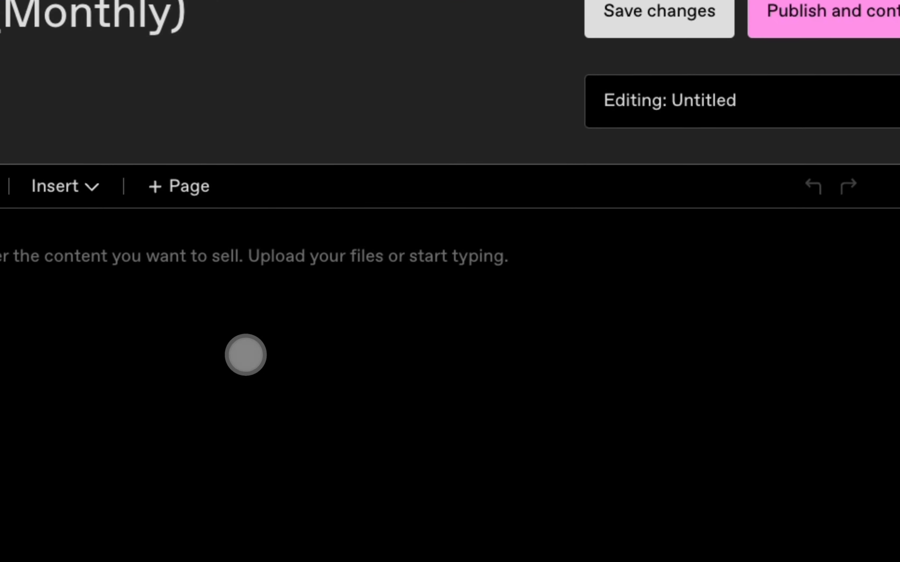
pyautogui.write('Launch Titan Vortex Pro')
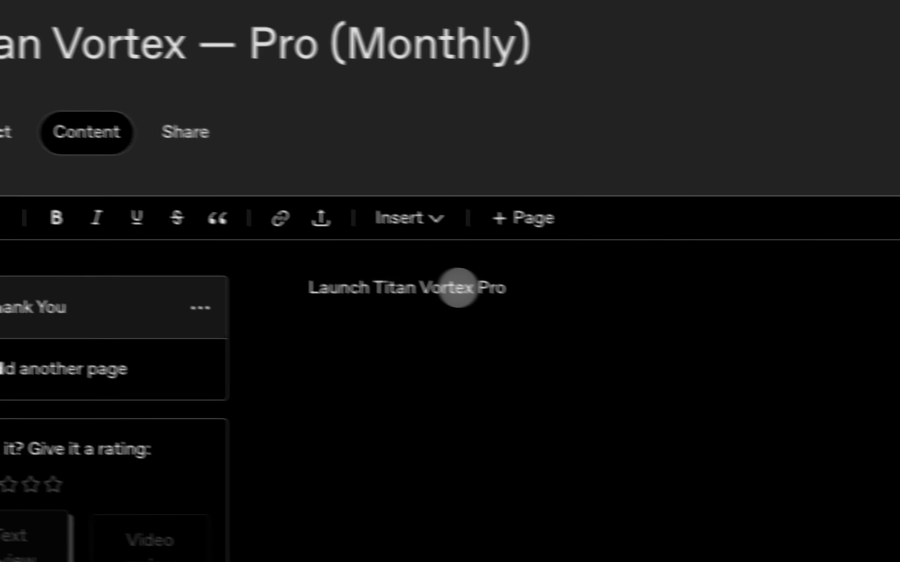
# Copy the "Launch Titan Vortex Pro" line onto a page named "Thank You" in the yearly product's content.
pyautogui.tripleClick(405, 280)
pyautogui.hotkey('ctrl', 'c')
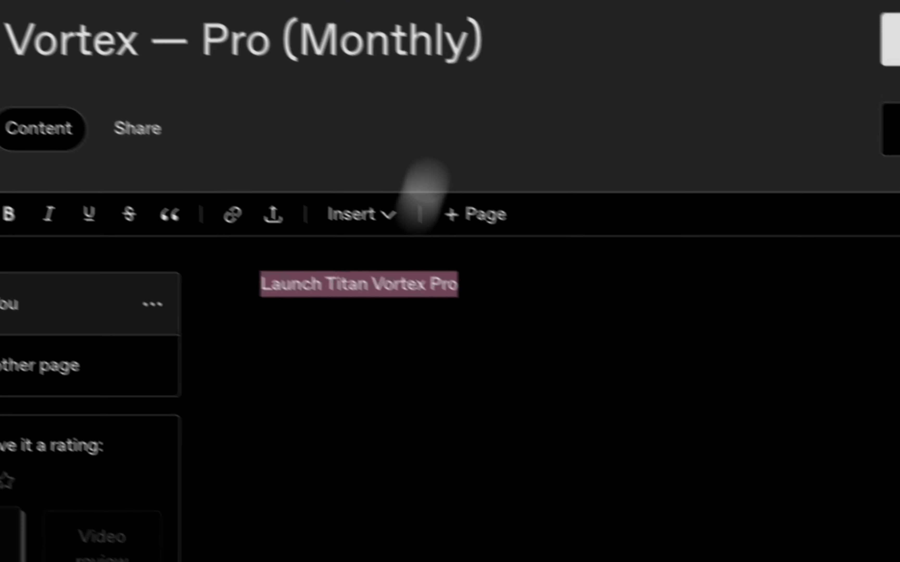
pyautogui.click(275, 156)
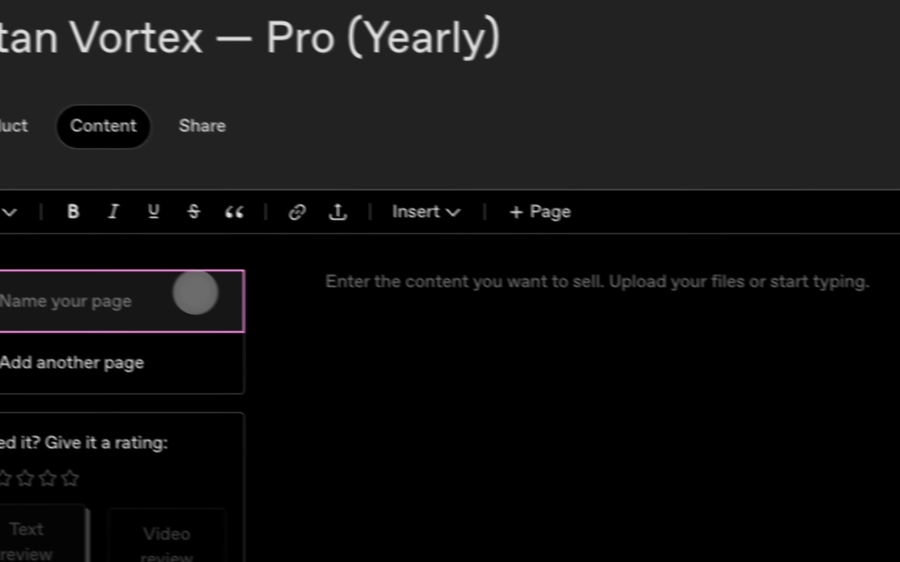
pyautogui.write('Thank You')
pyautogui.click(404, 352)
pyautogui.hotkey('ctrl', 'v')
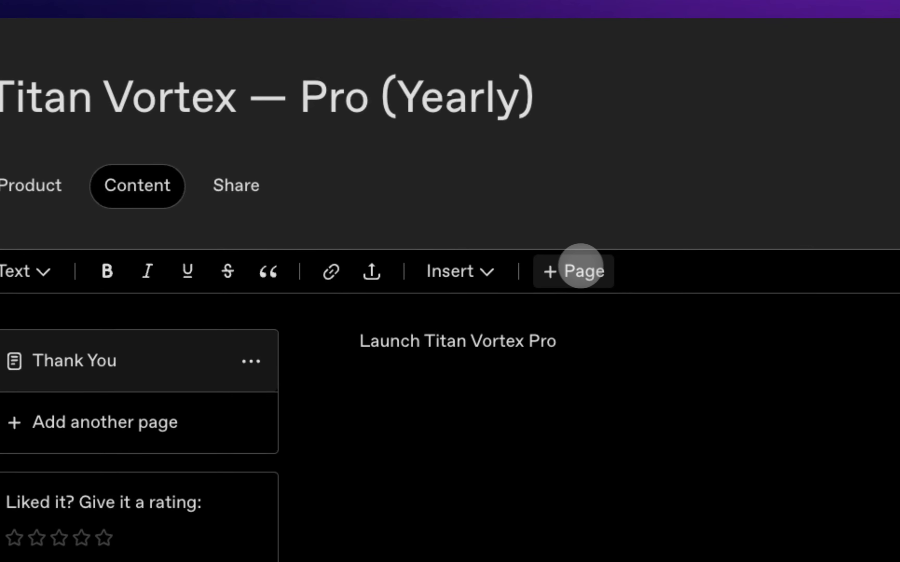
pyautogui.click(568, 266)
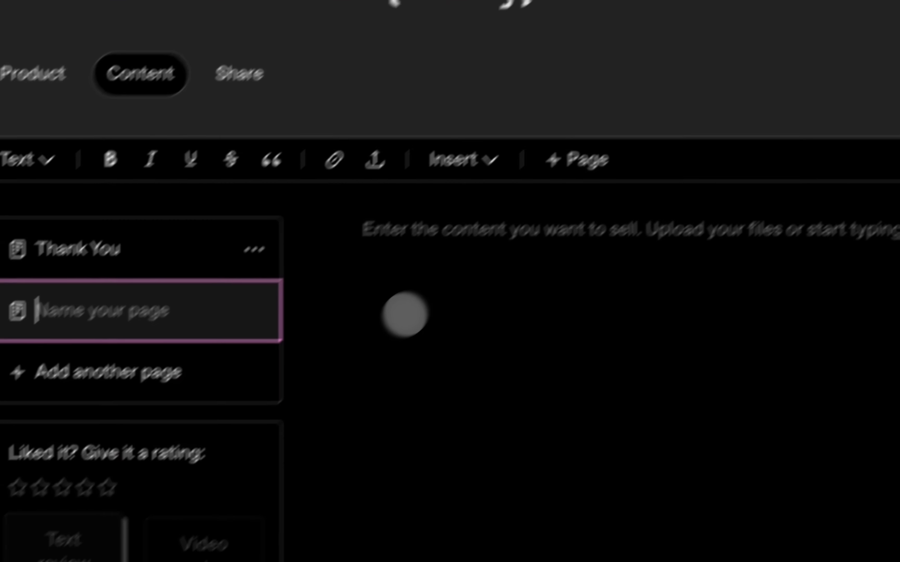
pyautogui.click(405, 314)
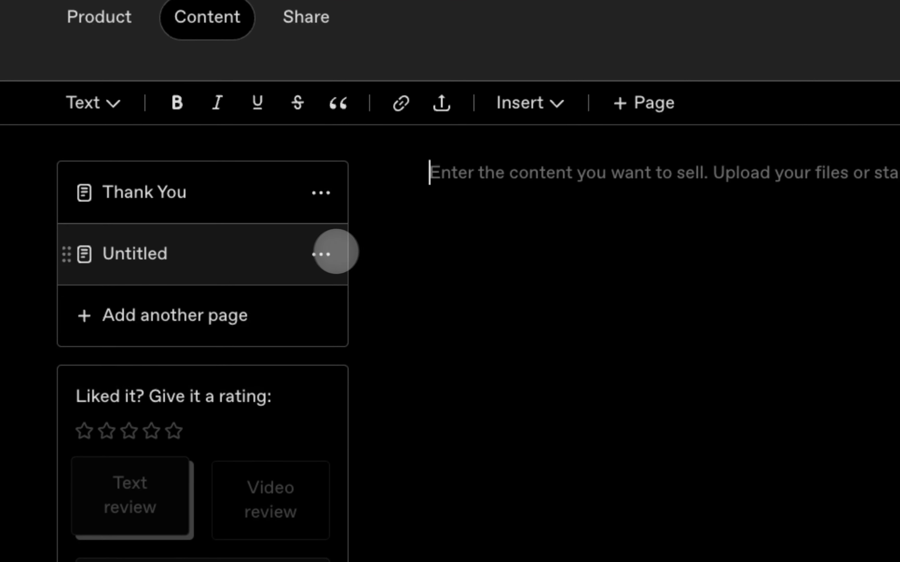
pyautogui.click(311, 332)
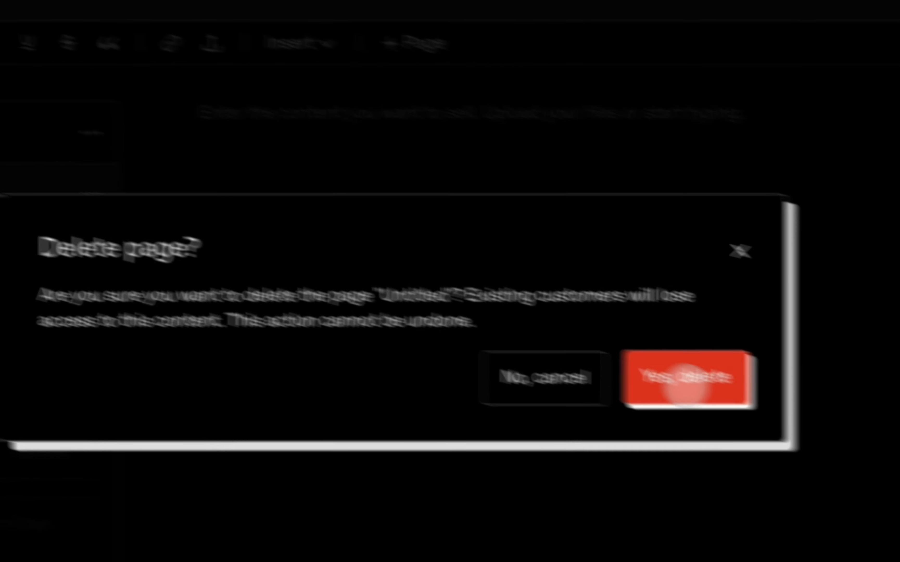
pyautogui.click(889, 436)
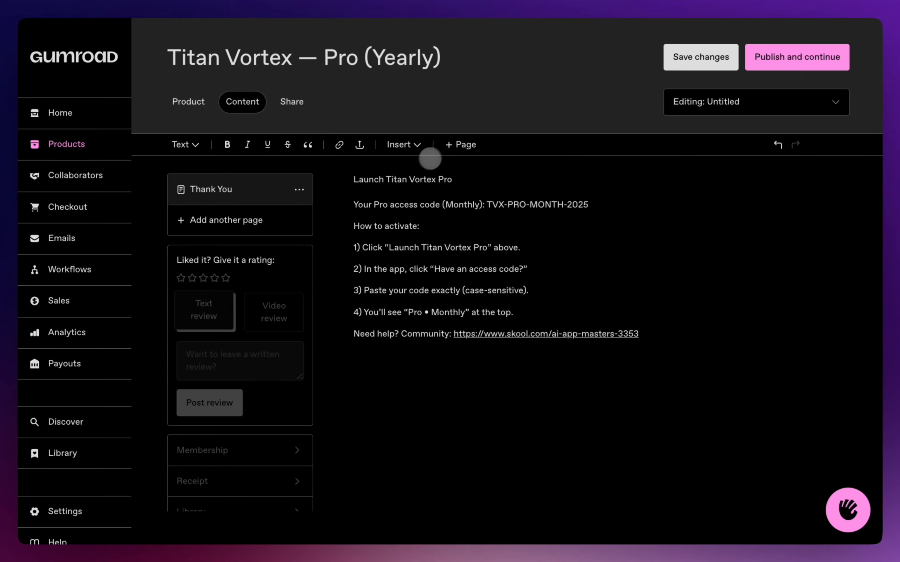
# Link the "Launch Titan Vortex Pro" line on the yearly product's Thank You page to the seller's Gumroad store URL.
pyautogui.doubleClick(411, 179)
pyautogui.tripleClick(432, 179)
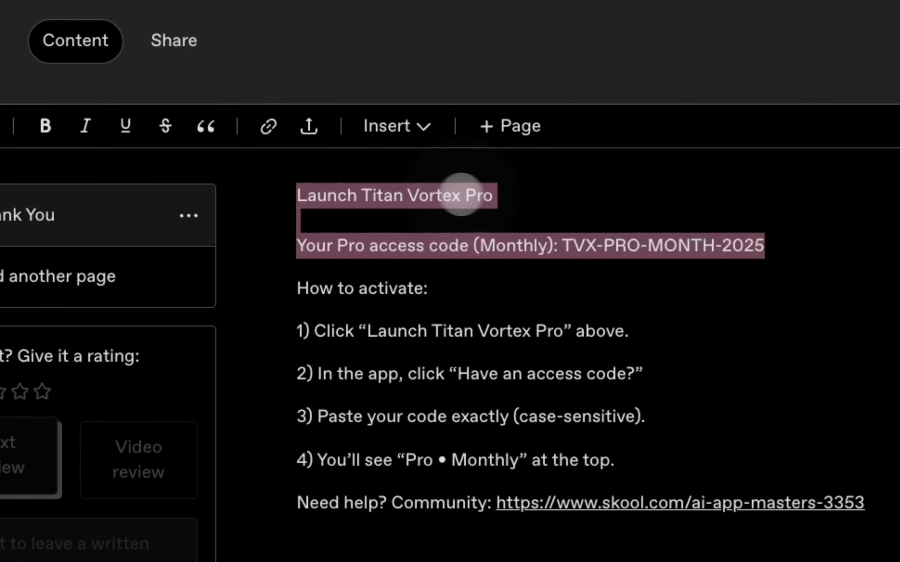
pyautogui.click(458, 179)
pyautogui.moveTo(520, 194); pyautogui.dragTo(292, 185)
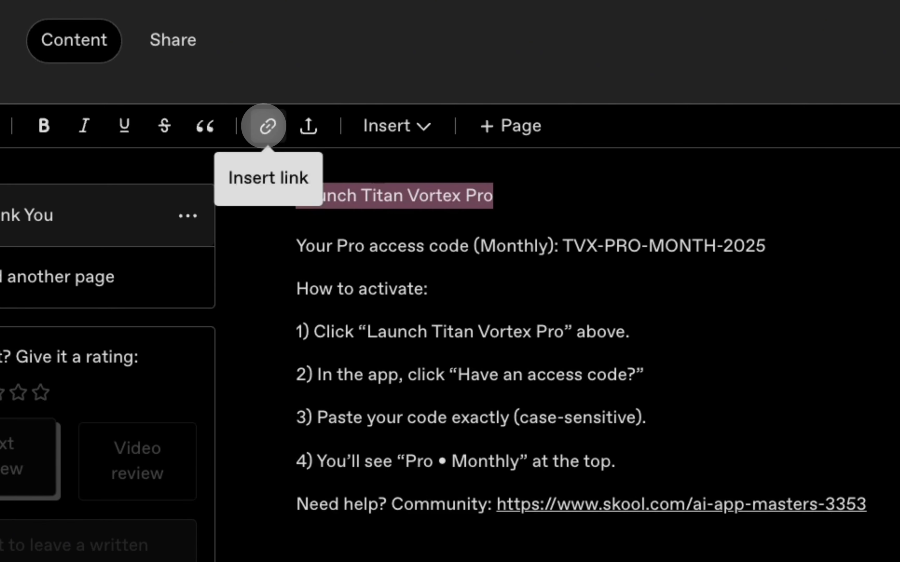
pyautogui.click(268, 127)
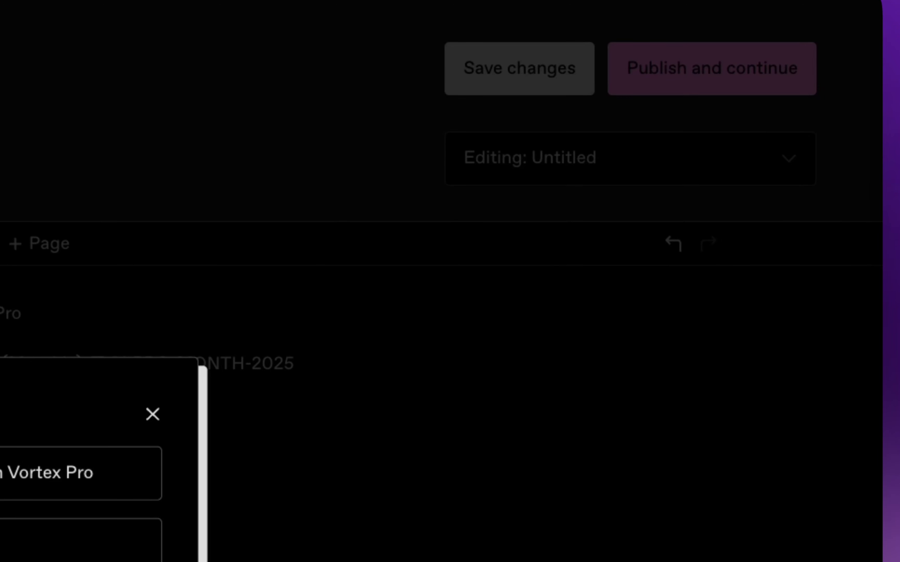
pyautogui.click(11, 557)
pyautogui.write('https://marwanking.gumroad.com')
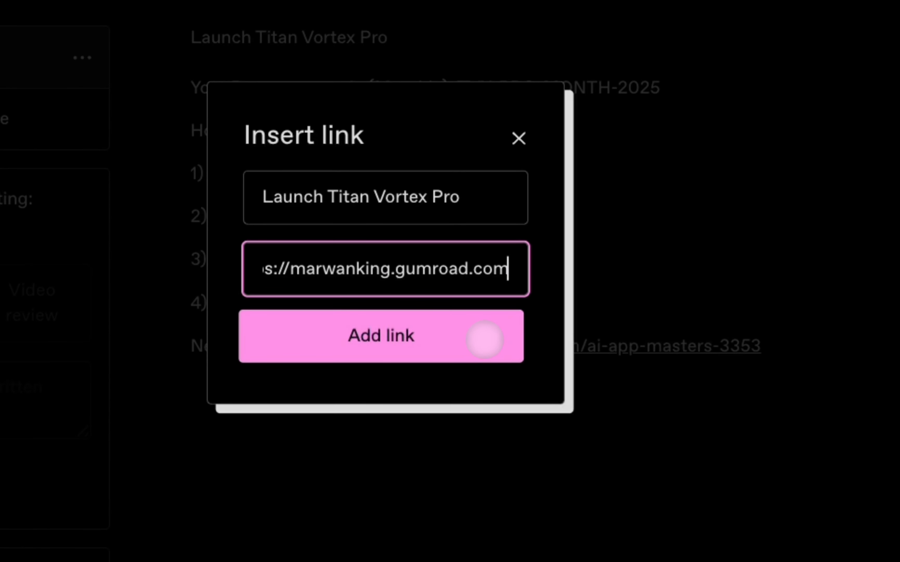
pyautogui.click(485, 339)
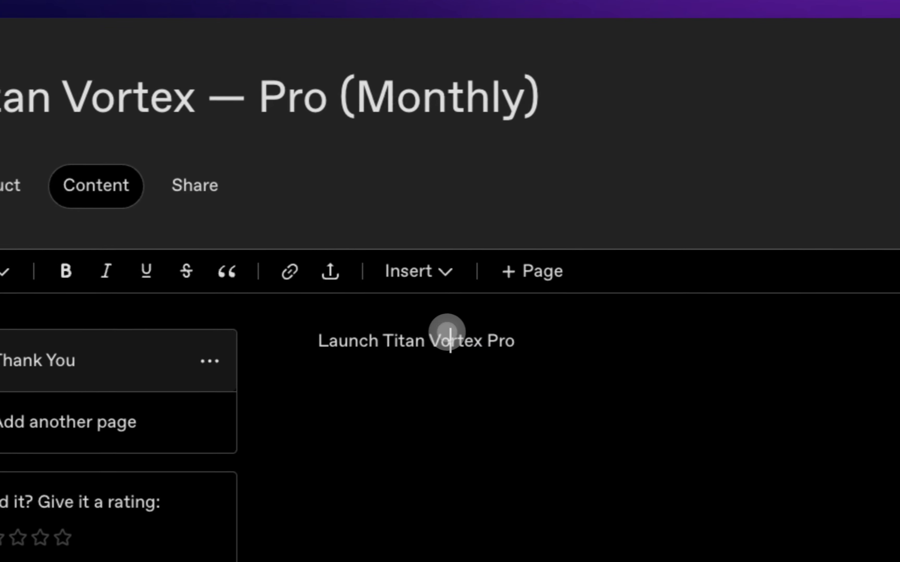
# Move the monthly access code and activation instructions from the yearly product's Thank You page to the monthly product's Thank You page.
pyautogui.tripleClick(418, 179)
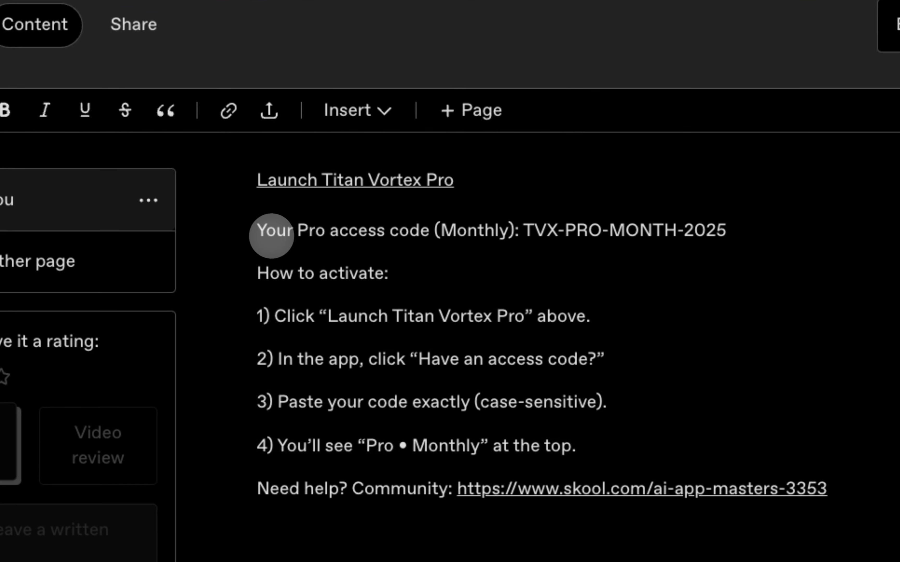
pyautogui.click(510, 391)
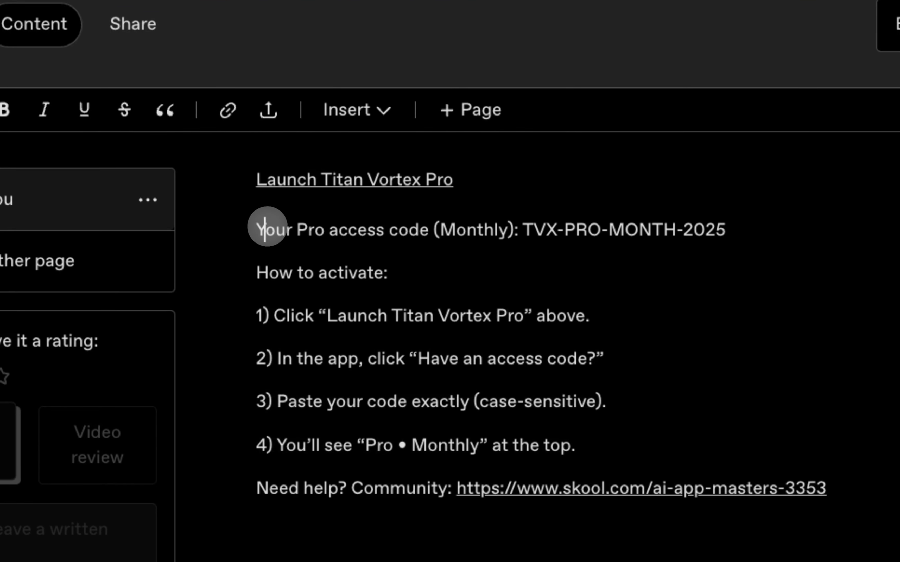
pyautogui.moveTo(266, 227); pyautogui.dragTo(871, 521)
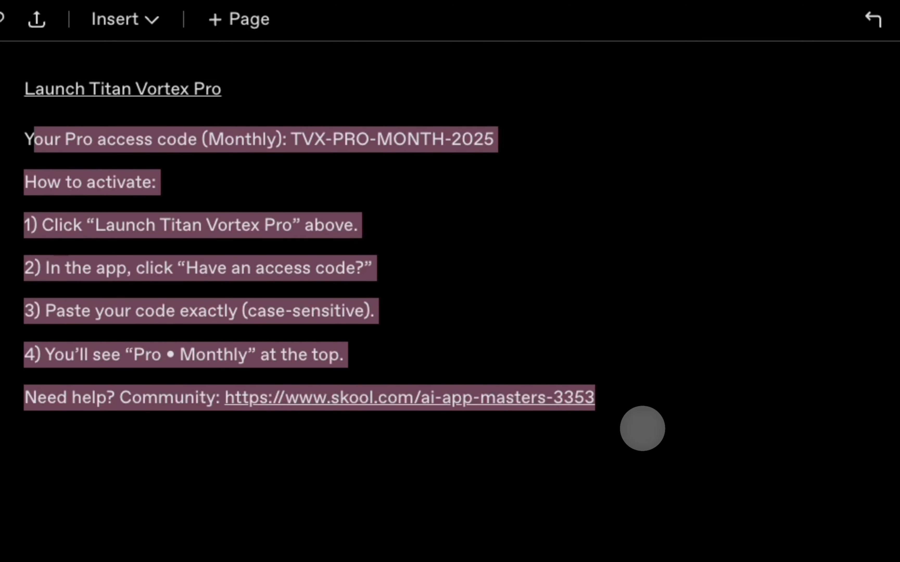
pyautogui.press('BackSpace')
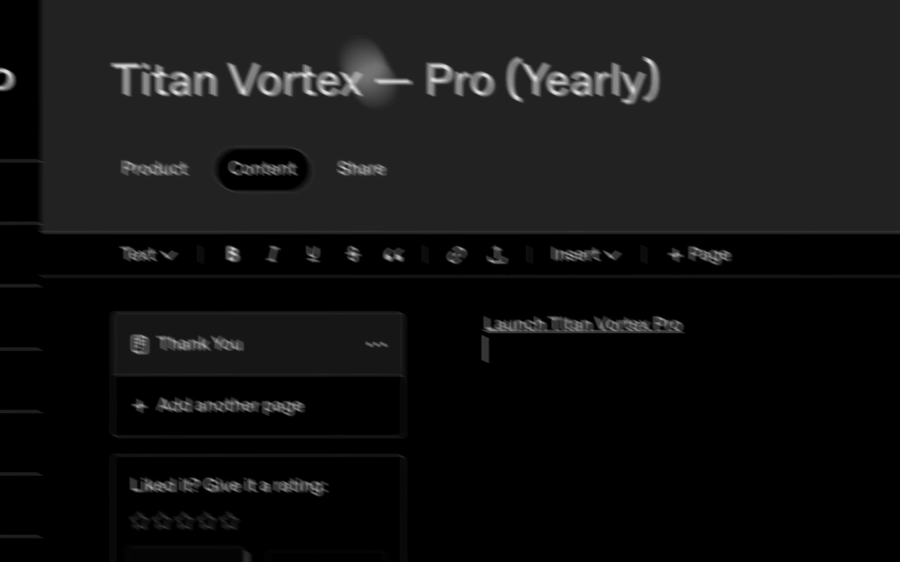
# Link the monthly Thank You page's "Launch Titan Vortex Pro" line to the same URL as the yearly one.
pyautogui.click(438, 272)
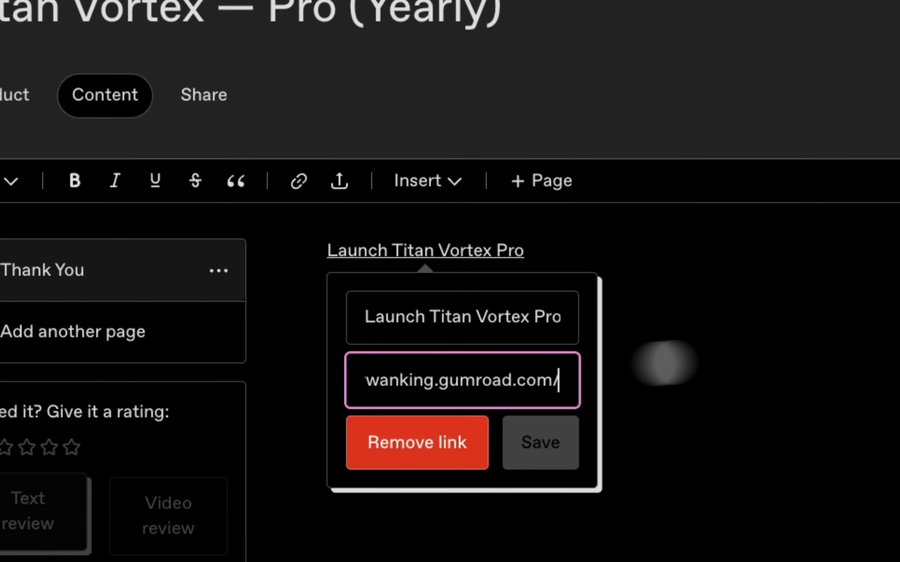
pyautogui.click(863, 356)
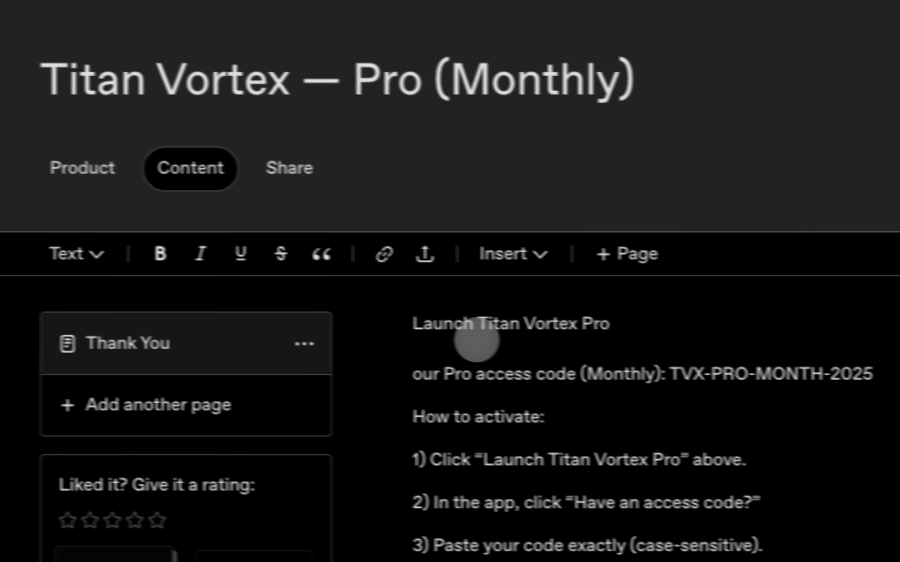
pyautogui.doubleClick(440, 323)
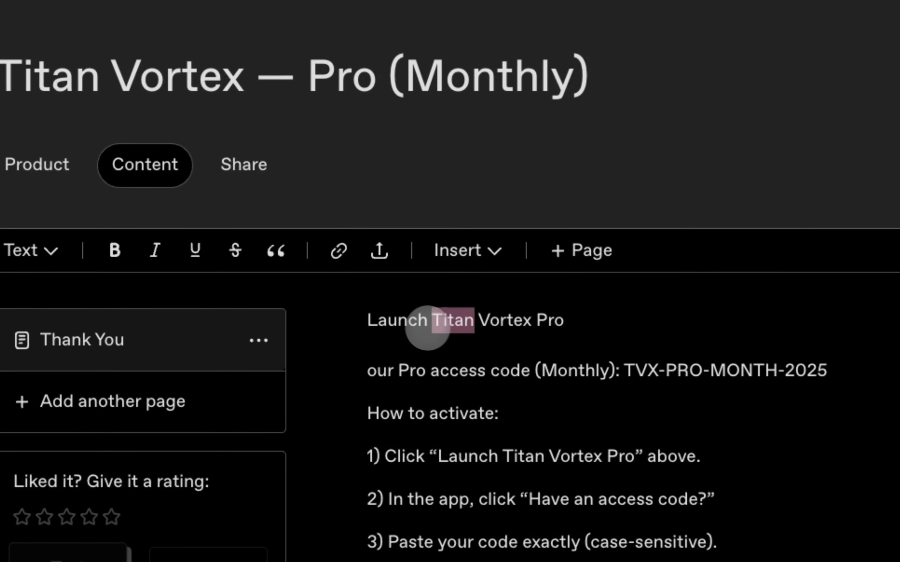
pyautogui.moveTo(369, 320); pyautogui.dragTo(738, 341)
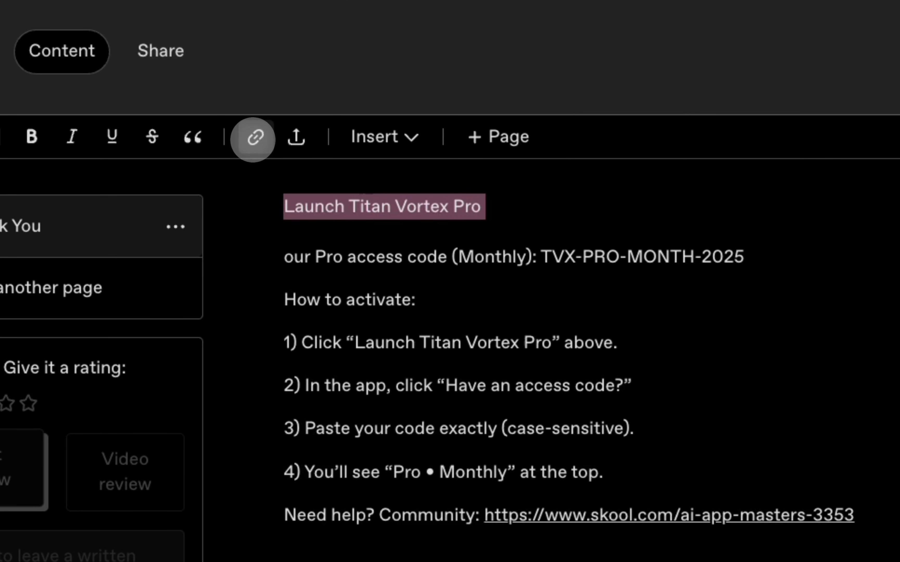
pyautogui.click(254, 138)
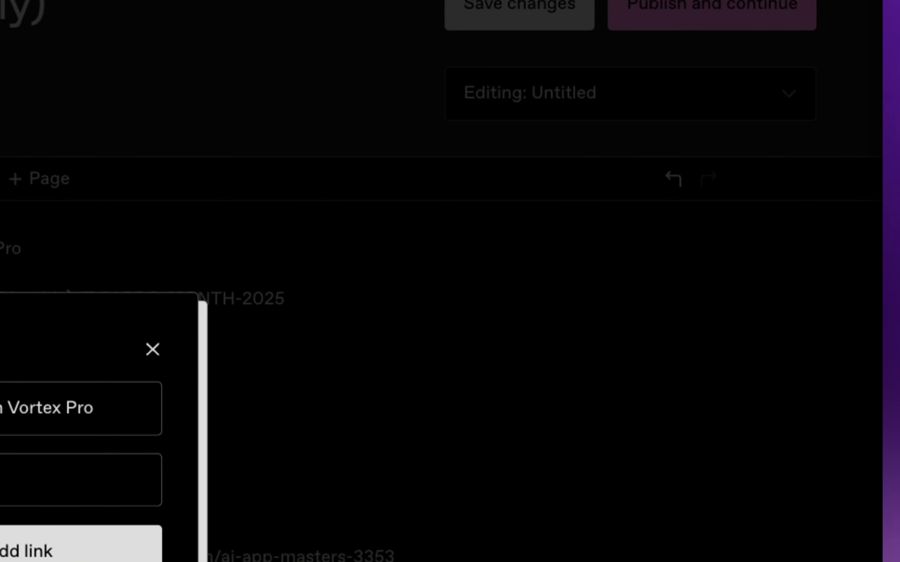
pyautogui.click(26, 550)
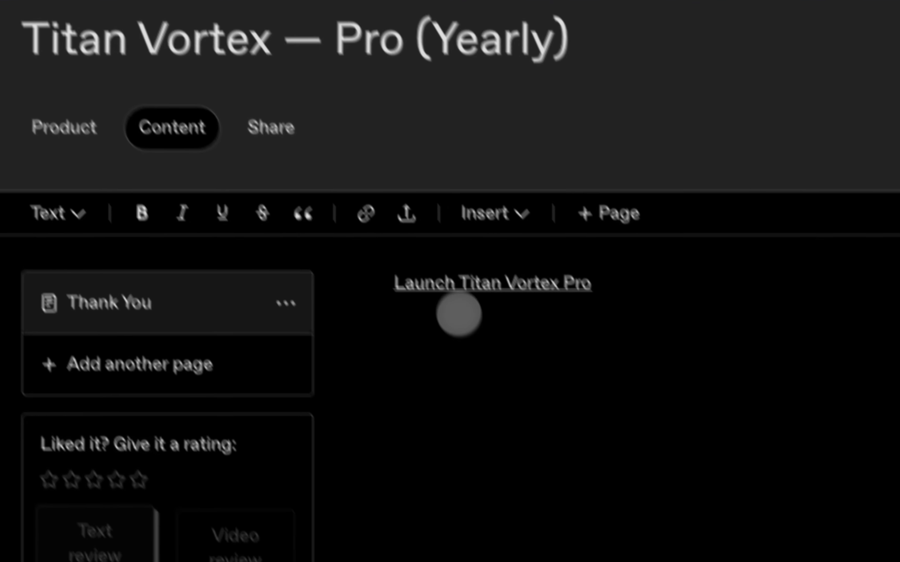
# Add the yearly access code, activation steps and community link below the launch line on the yearly product's Thank You page.
pyautogui.press('super+v')
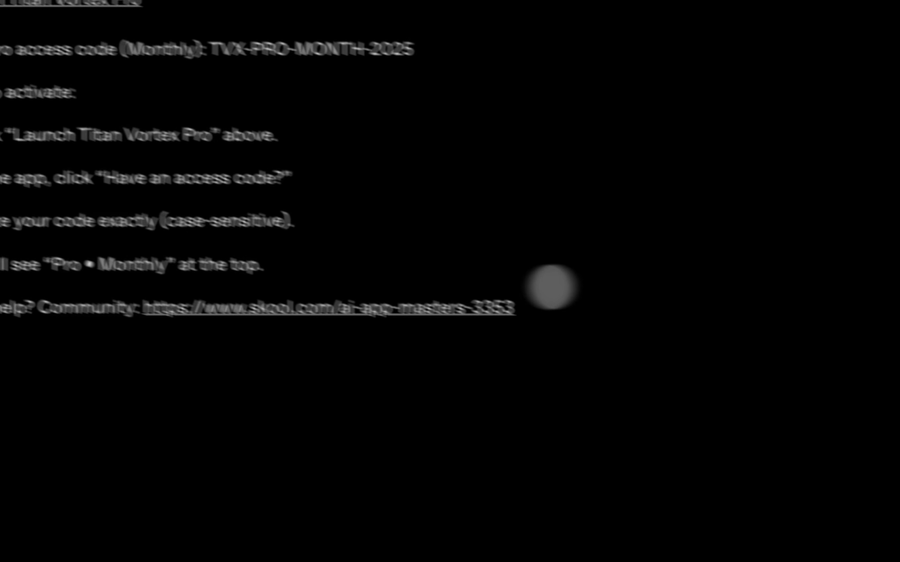
pyautogui.moveTo(553, 317); pyautogui.dragTo(323, 247)
pyautogui.press('BackSpace')
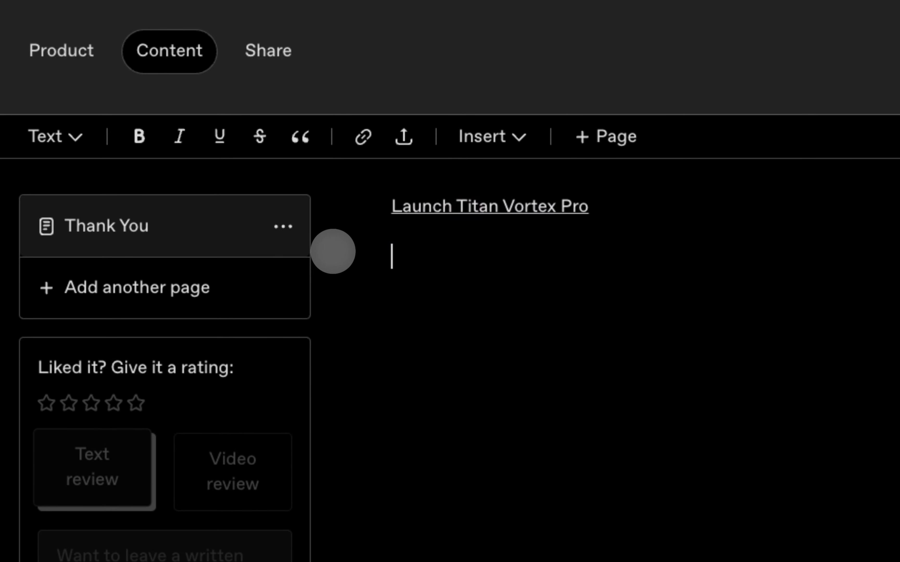
pyautogui.press('super+v')
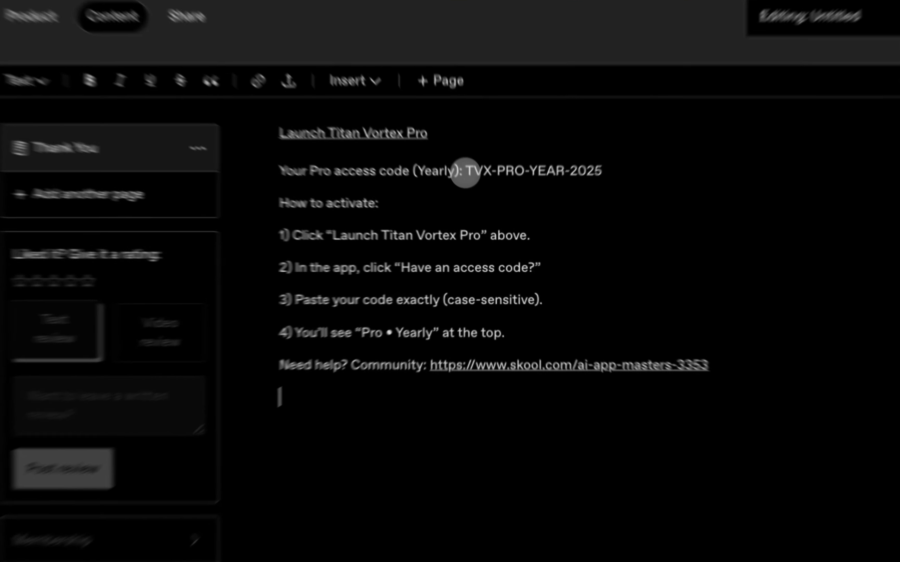
pyautogui.moveTo(476, 206); pyautogui.dragTo(561, 205)
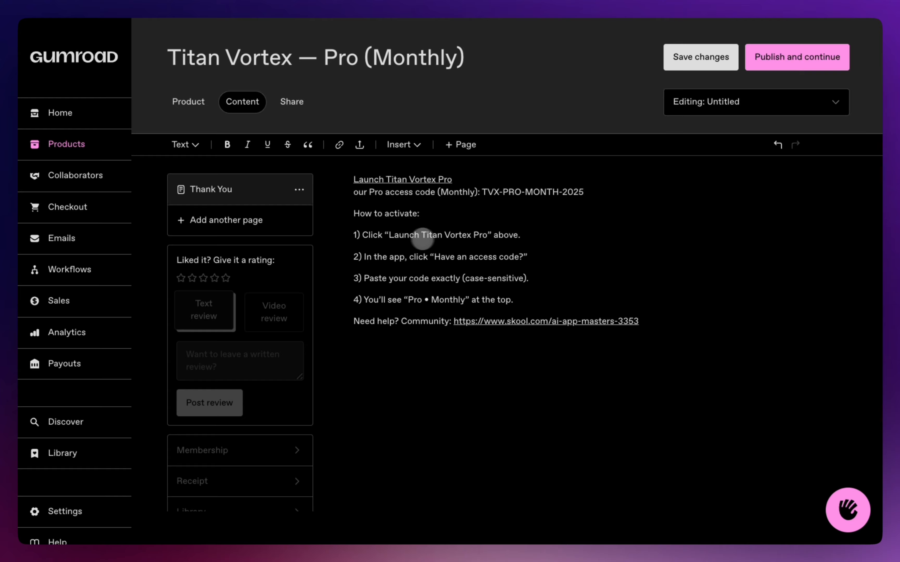
# Correct the monthly access-code line to begin with "Your" and separate it from the launch link with a blank line.
pyautogui.write('Y')
pyautogui.click(461, 182)
pyautogui.press('Return')
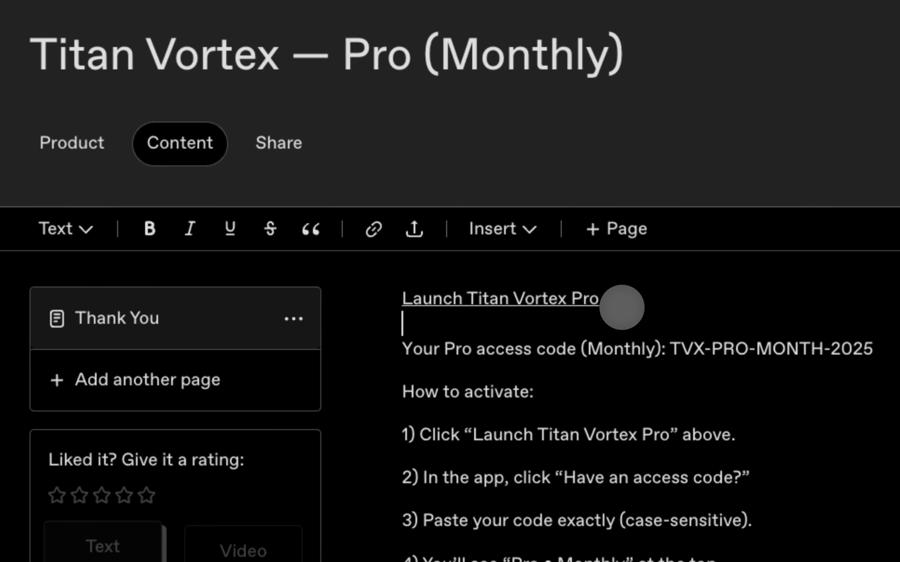
# Make the "Launch Titan Vortex Pro" link bold on both the monthly and yearly Thank You pages.
pyautogui.moveTo(625, 309); pyautogui.dragTo(390, 305)
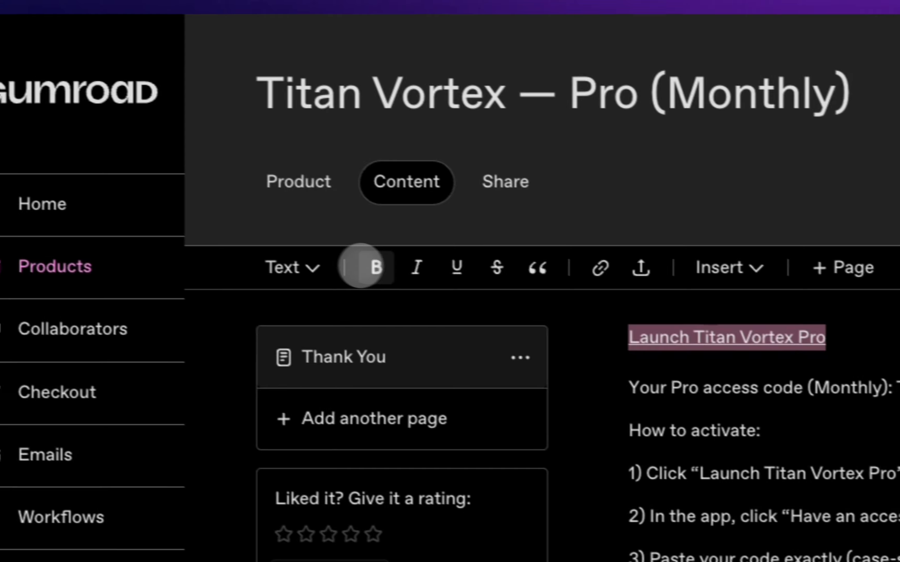
pyautogui.click(150, 229)
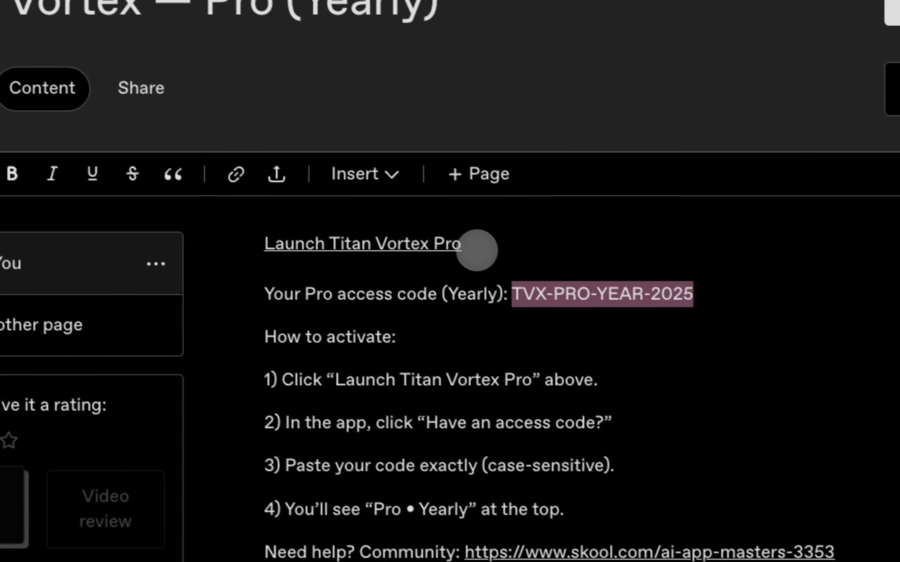
pyautogui.moveTo(720, 341); pyautogui.dragTo(610, 339)
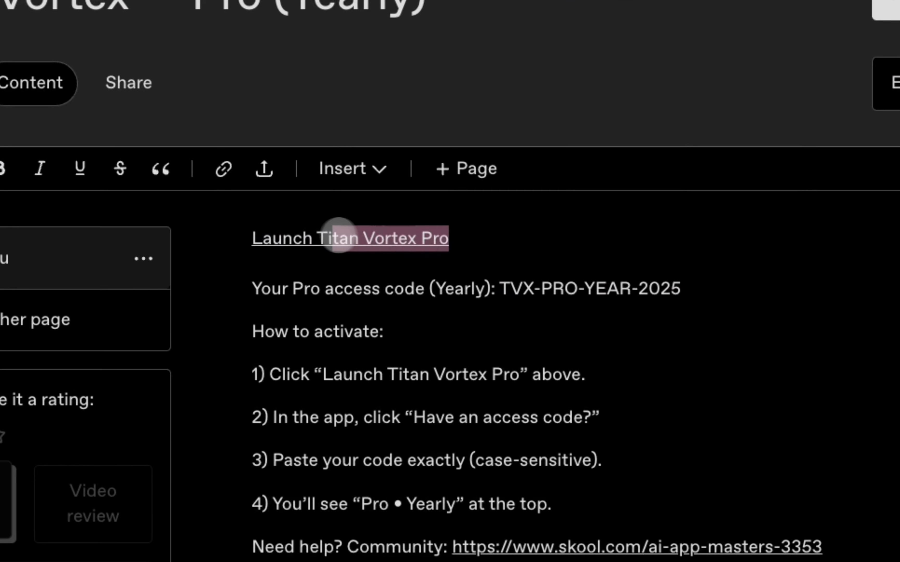
pyautogui.moveTo(338, 235); pyautogui.dragTo(245, 233)
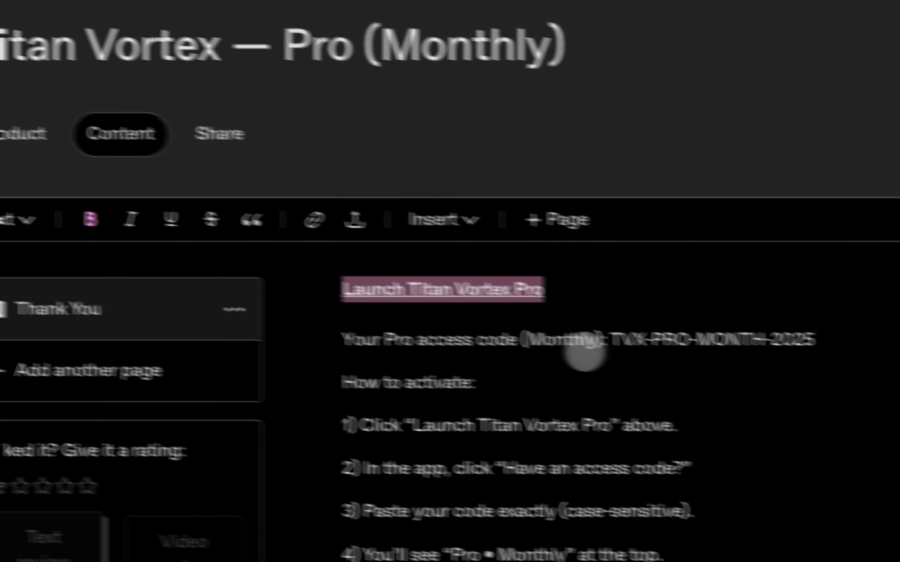
# Make the access code bold on both the monthly and yearly Thank You pages.
pyautogui.click(576, 353)
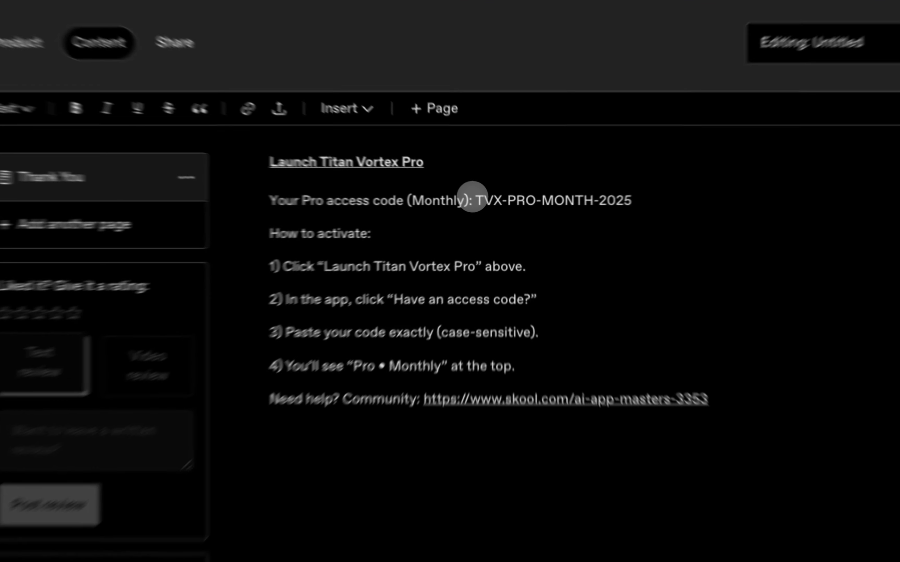
pyautogui.moveTo(486, 204); pyautogui.dragTo(583, 205)
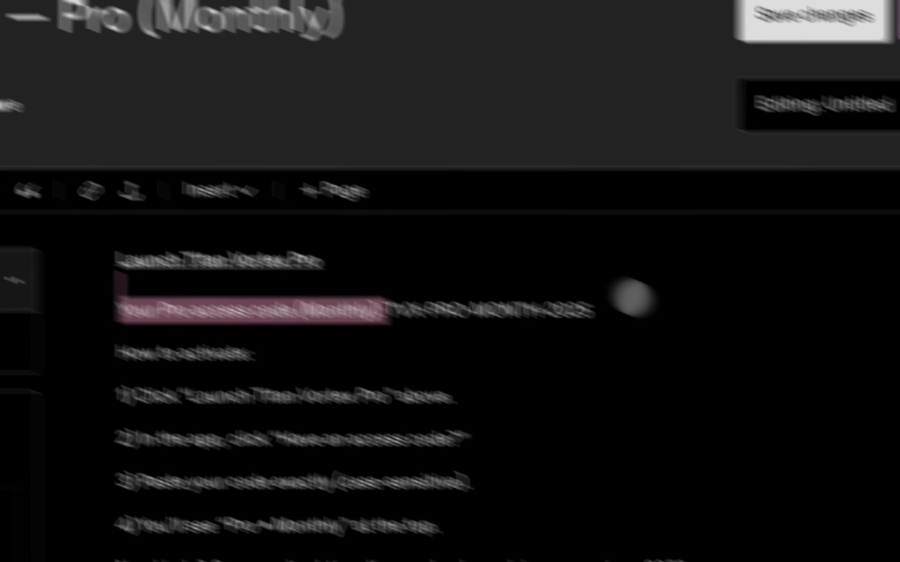
pyautogui.moveTo(632, 298); pyautogui.dragTo(616, 312)
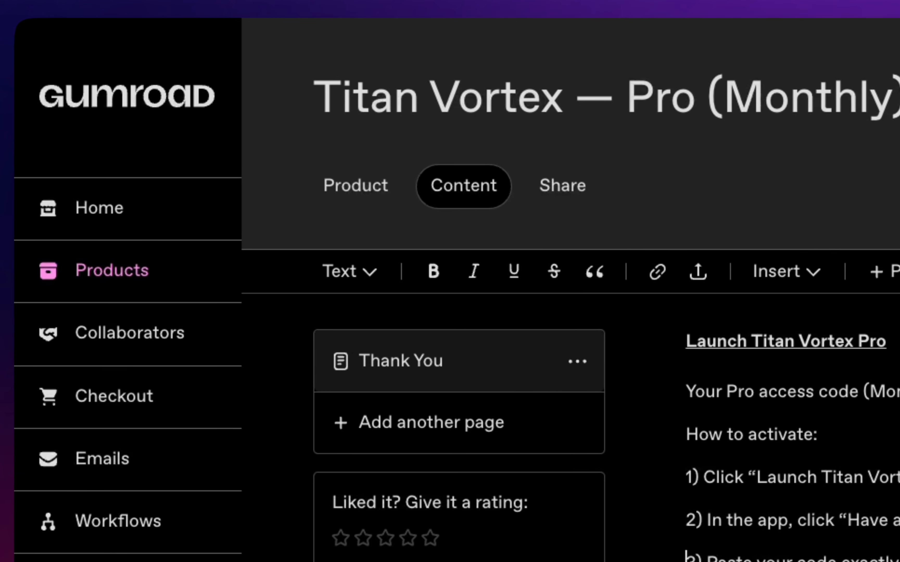
# Review the monthly product's details, from its name and description through the cover and thumbnail to the membership settings.
pyautogui.click(368, 185)
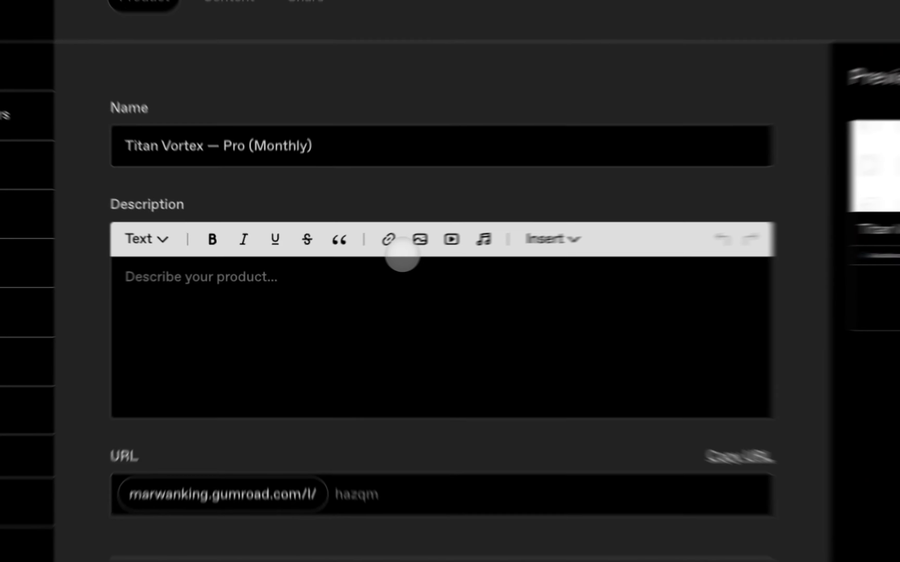
pyautogui.scroll(-5, 341, 242)
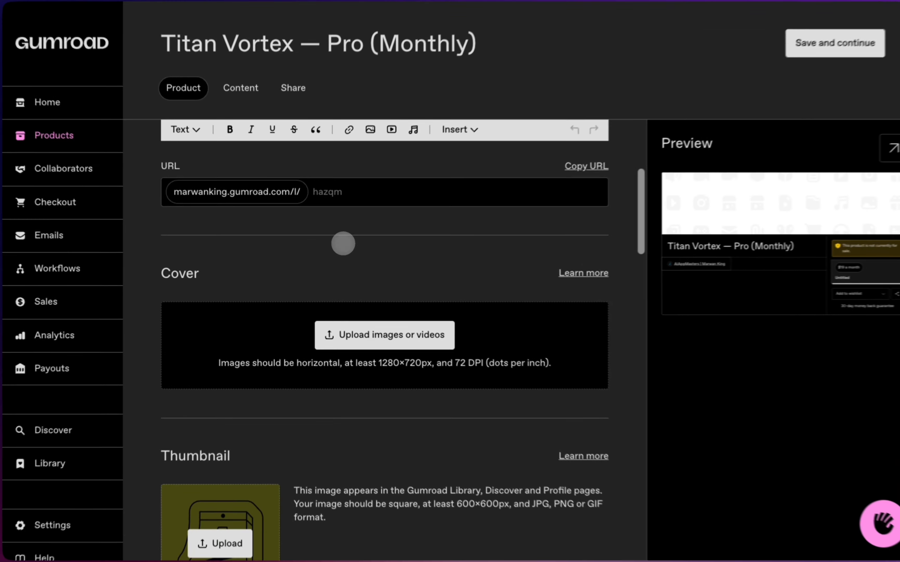
pyautogui.scroll(2, 338, 244)
pyautogui.scroll(-12, 337, 239)
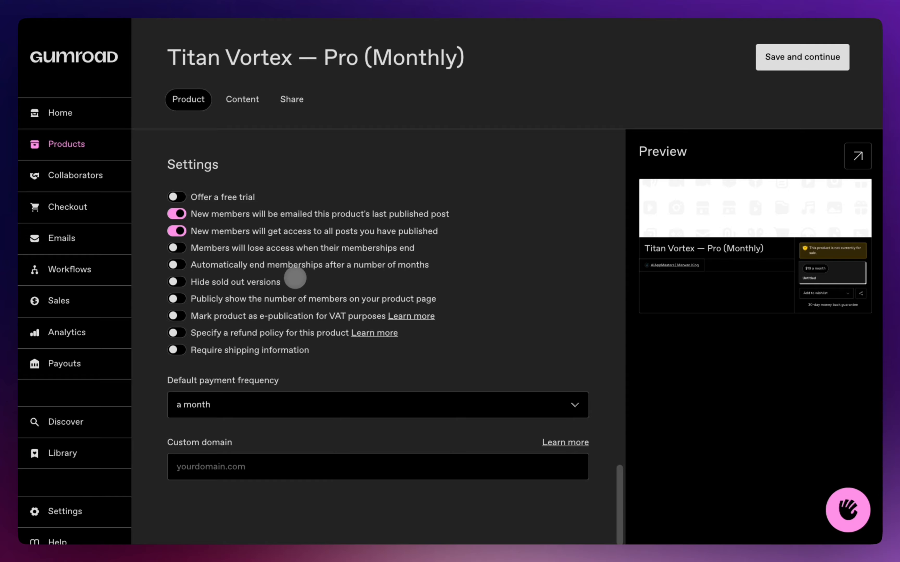
pyautogui.scroll(5, 295, 278)
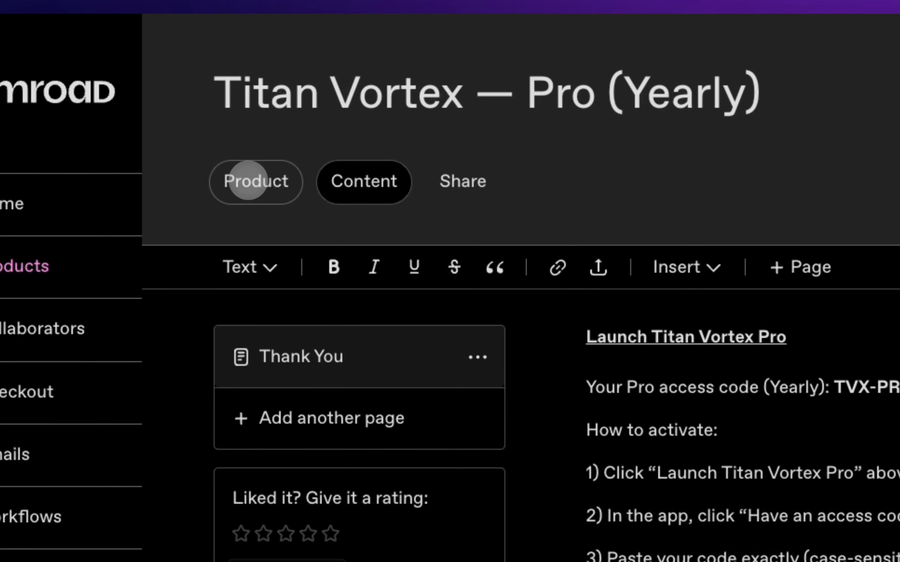
# Review the yearly product's details, tier pricing and settings, and recheck the monthly product's pricing and description.
pyautogui.click(248, 180)
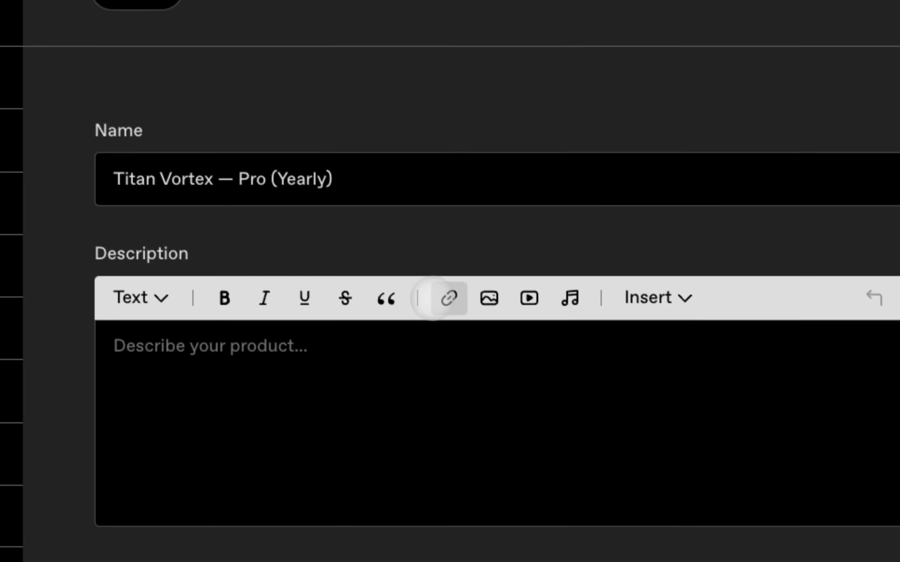
pyautogui.scroll(-4, 559, 535)
pyautogui.scroll(-10, 319, 248)
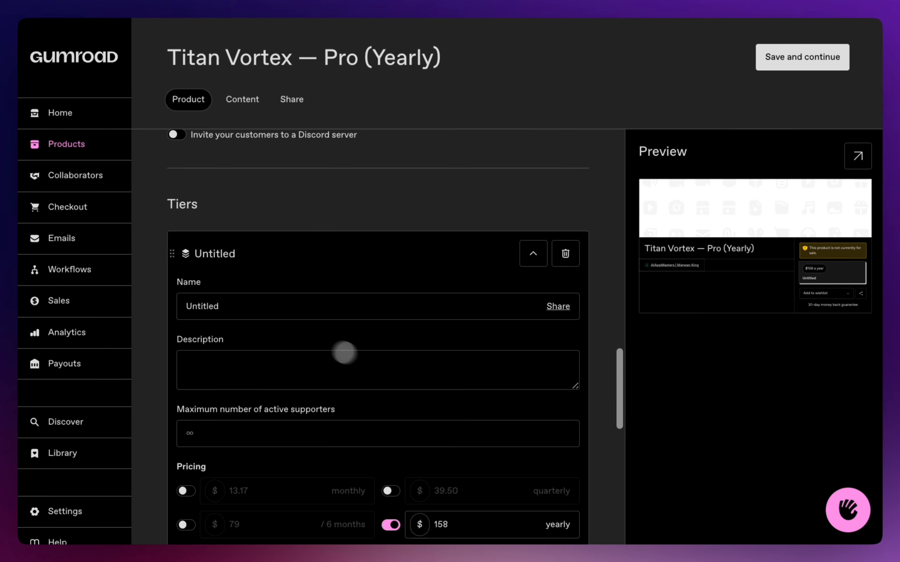
pyautogui.scroll(-5, 344, 352)
pyautogui.scroll(-5, 434, 323)
pyautogui.scroll(20, 408, 332)
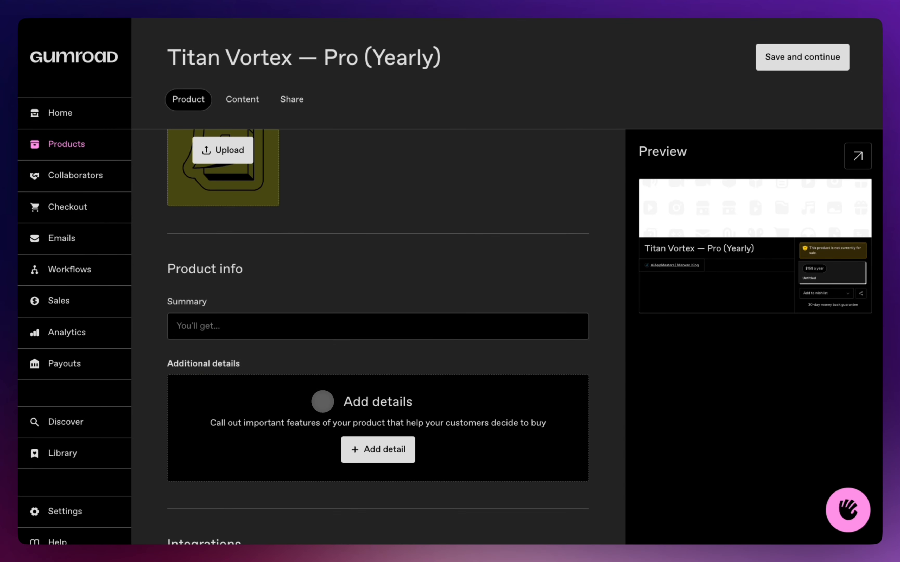
pyautogui.scroll(8, 320, 401)
pyautogui.scroll(-4, 291, 440)
pyautogui.scroll(4, 297, 427)
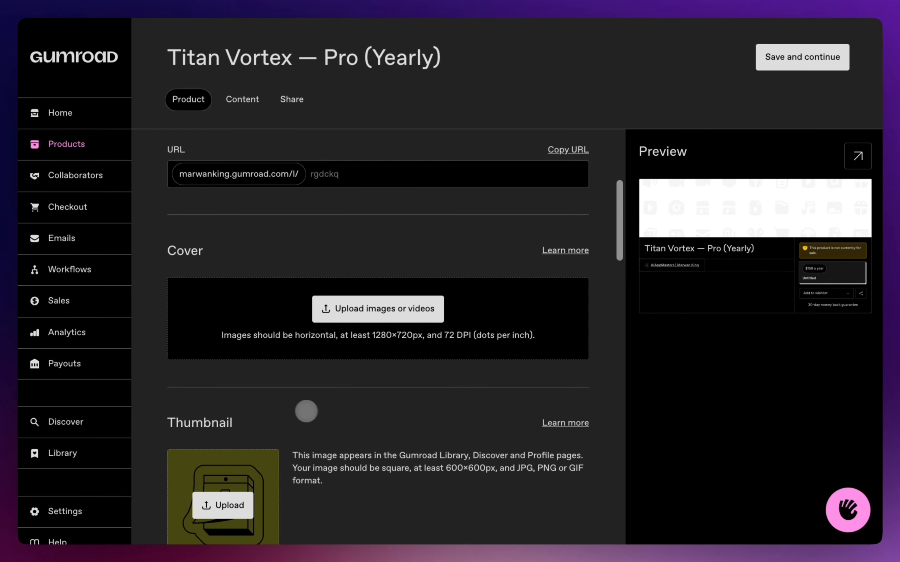
pyautogui.scroll(5, 306, 411)
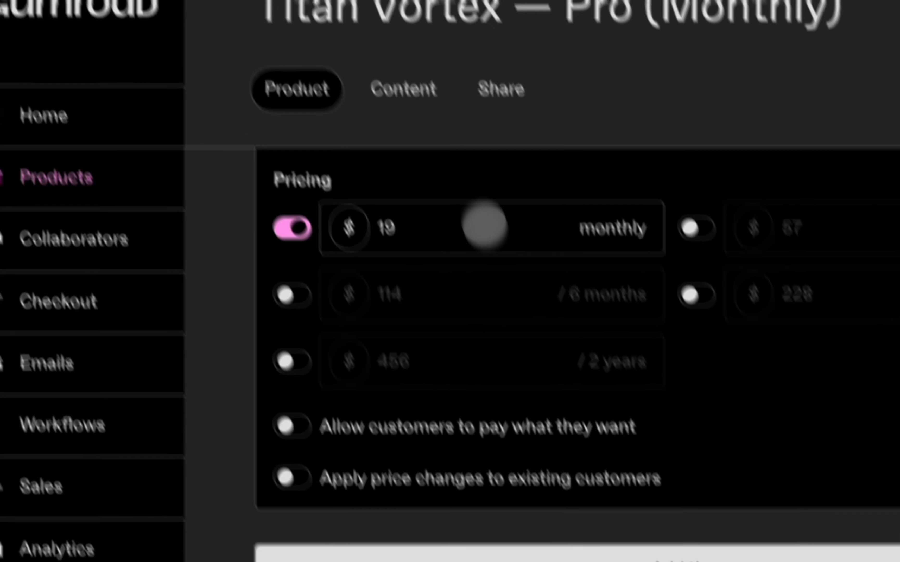
pyautogui.scroll(-8, 483, 372)
pyautogui.scroll(15, 495, 450)
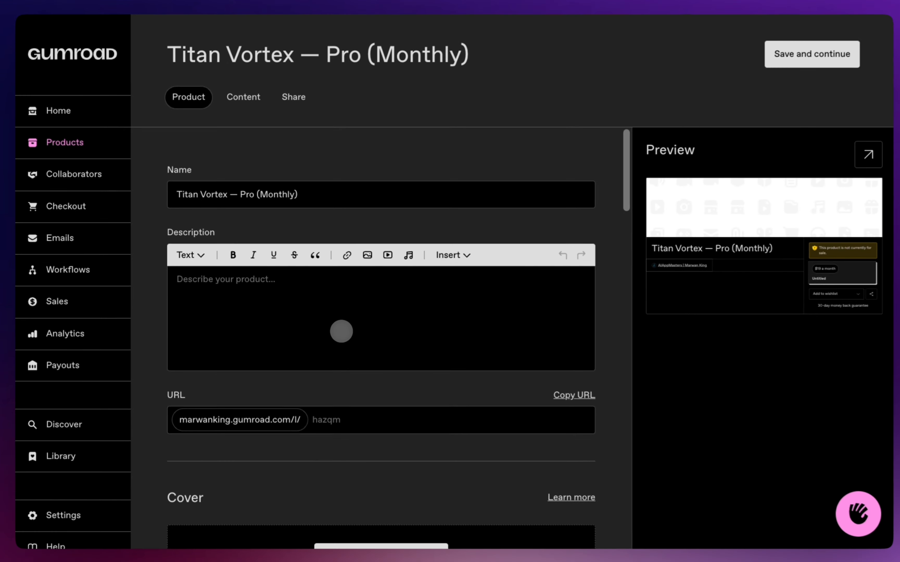
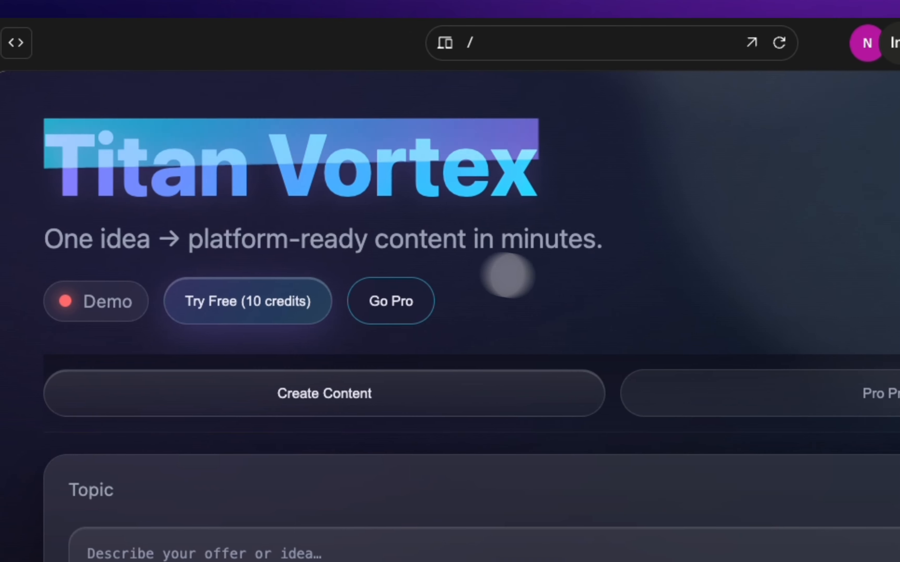
# Choose Go Pro in the Titan Vortex app and copy the monthly product's URL in Gumroad.
pyautogui.click(408, 302)
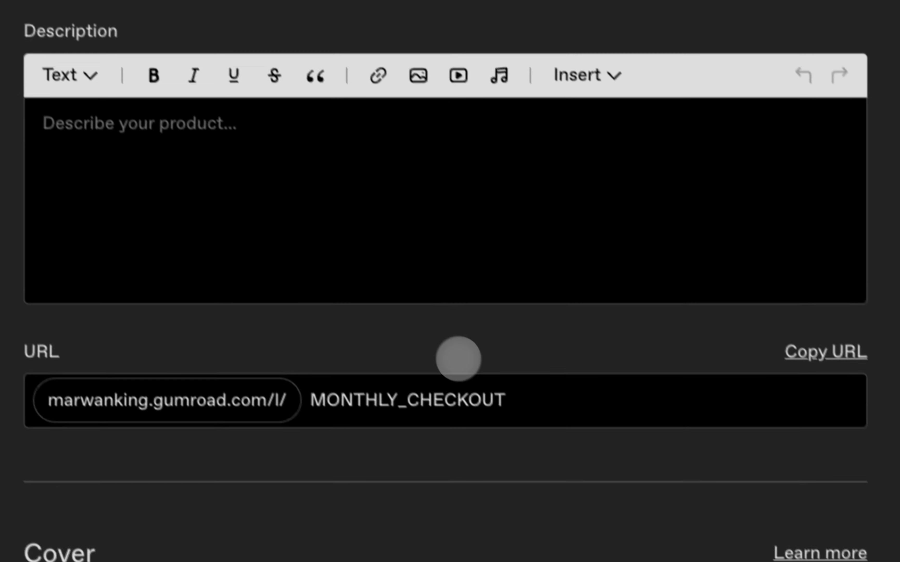
pyautogui.click(765, 375)
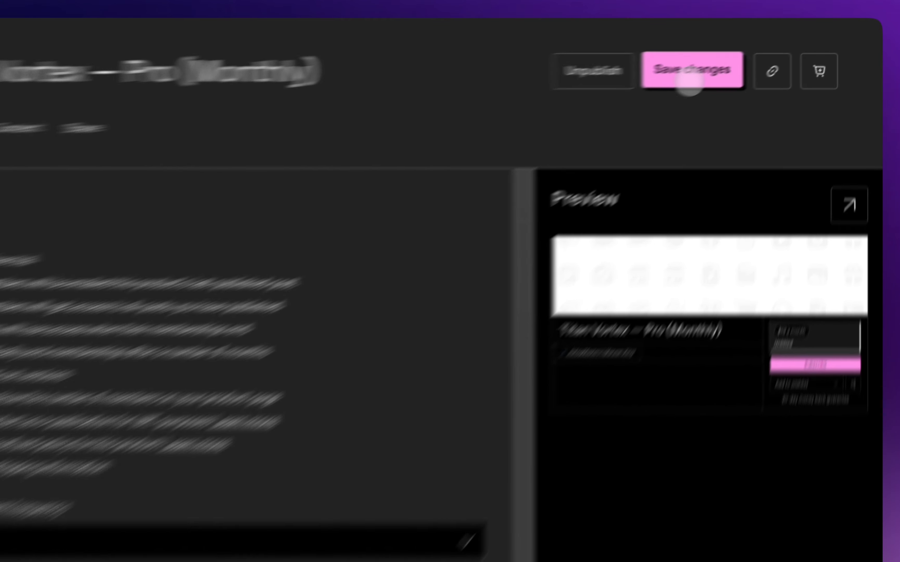
# Save the changes on the monthly product and try to save those on the yearly product.
pyautogui.click(748, 62)
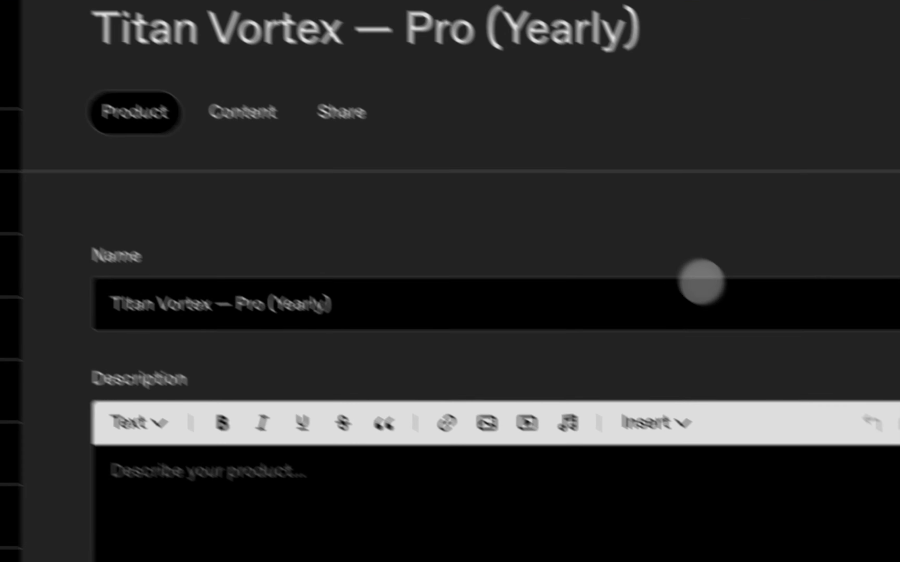
pyautogui.scroll(-5, 671, 275)
pyautogui.scroll(5, 672, 275)
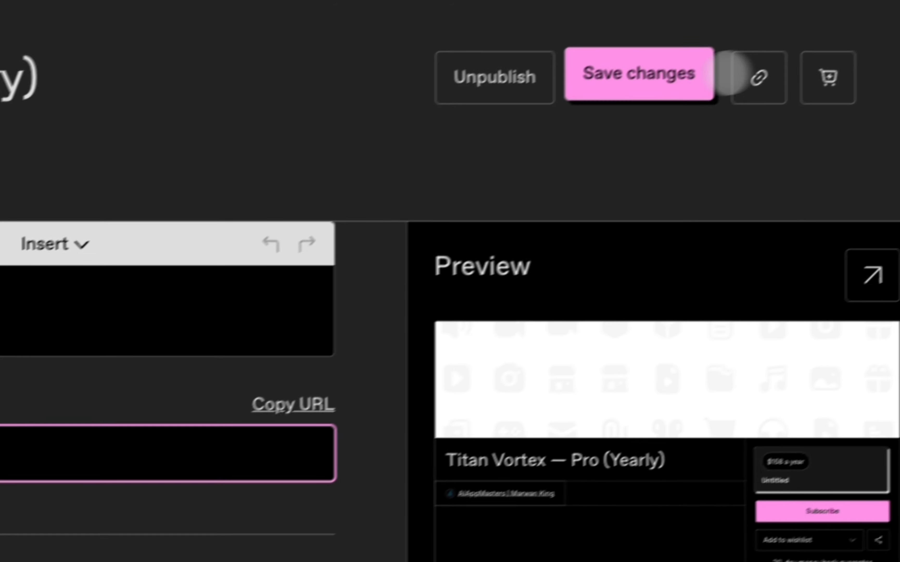
pyautogui.click(608, 101)
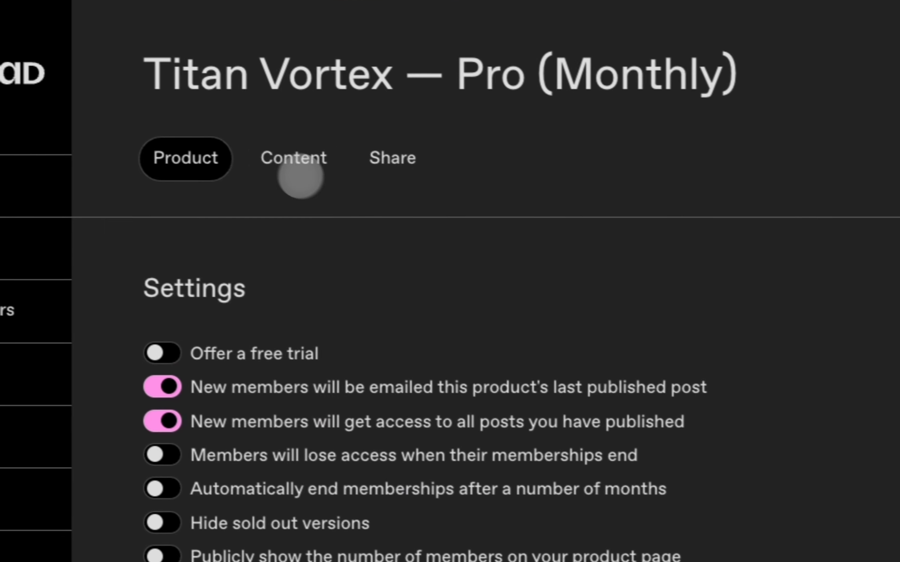
# Open the content of both products and copy the yearly Thank You text, from the launch link through the community link.
pyautogui.click(465, 194)
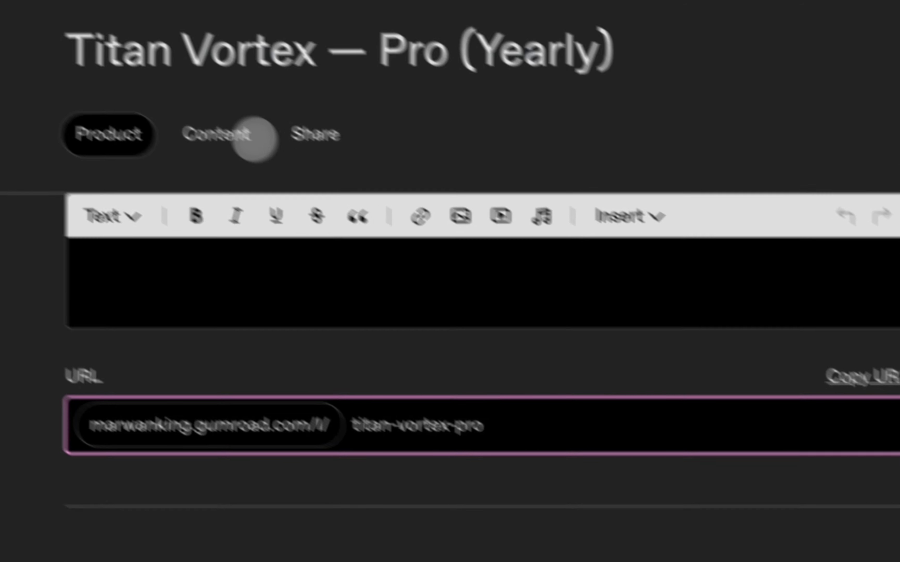
pyautogui.click(301, 149)
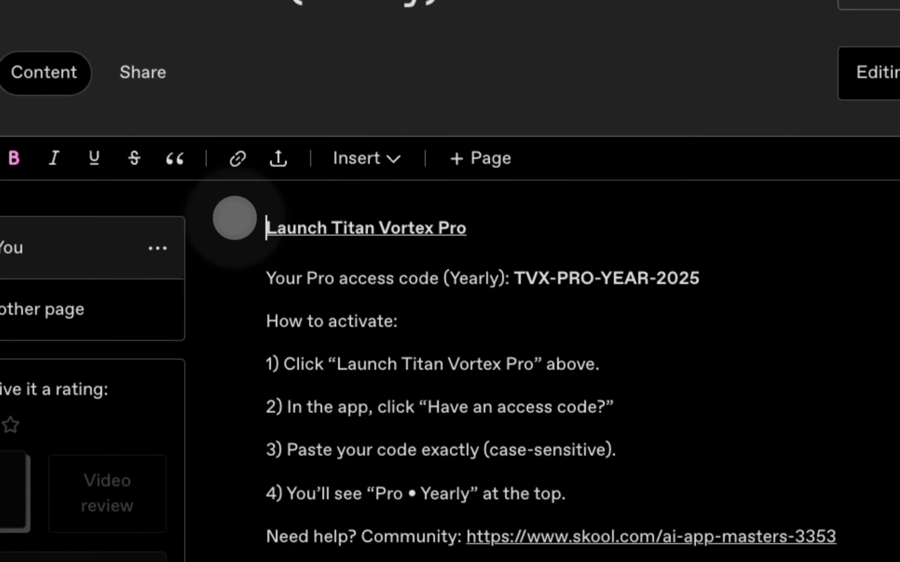
pyautogui.moveTo(279, 201); pyautogui.dragTo(899, 507)
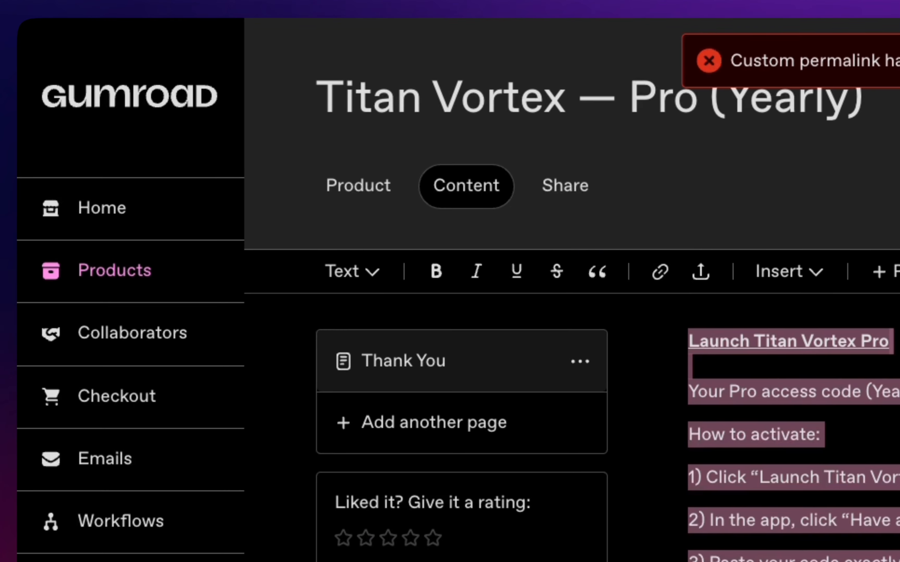
# Replace the ending of the yearly product's URL with nononoa and save the product.
pyautogui.click(356, 184)
pyautogui.moveTo(612, 439); pyautogui.dragTo(284, 391)
pyautogui.write('nononoawman')
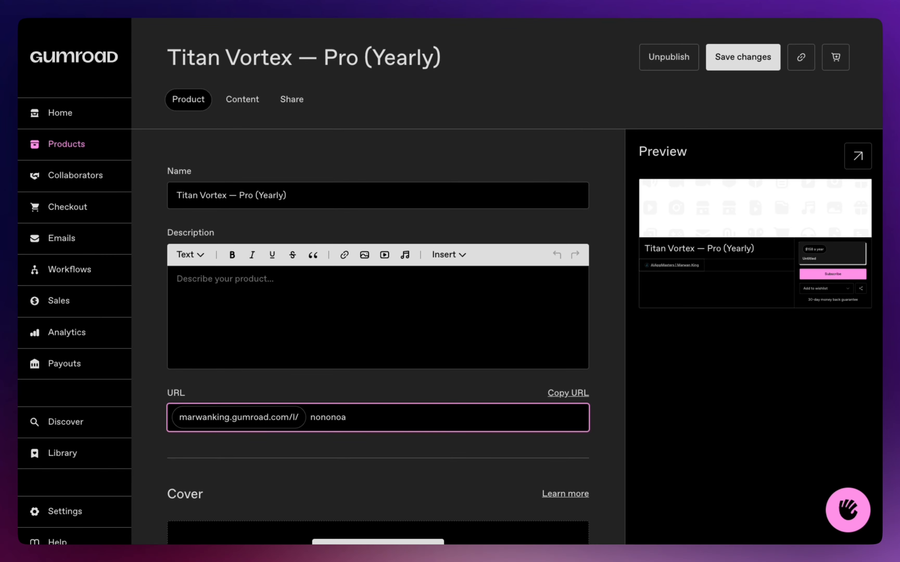
pyautogui.click(715, 71)
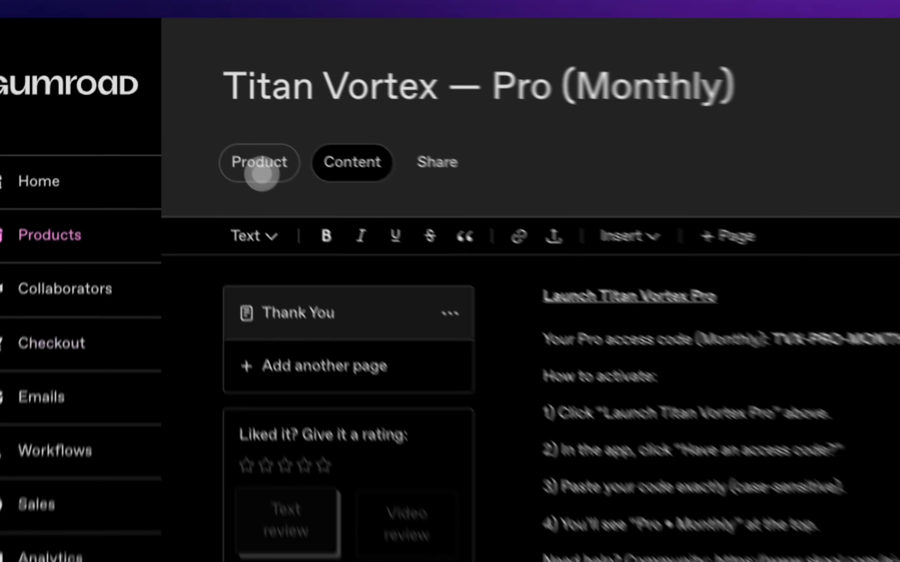
# Give the monthly product the URL ending titan-vortex-pro and save it.
pyautogui.click(190, 105)
pyautogui.click(413, 423)
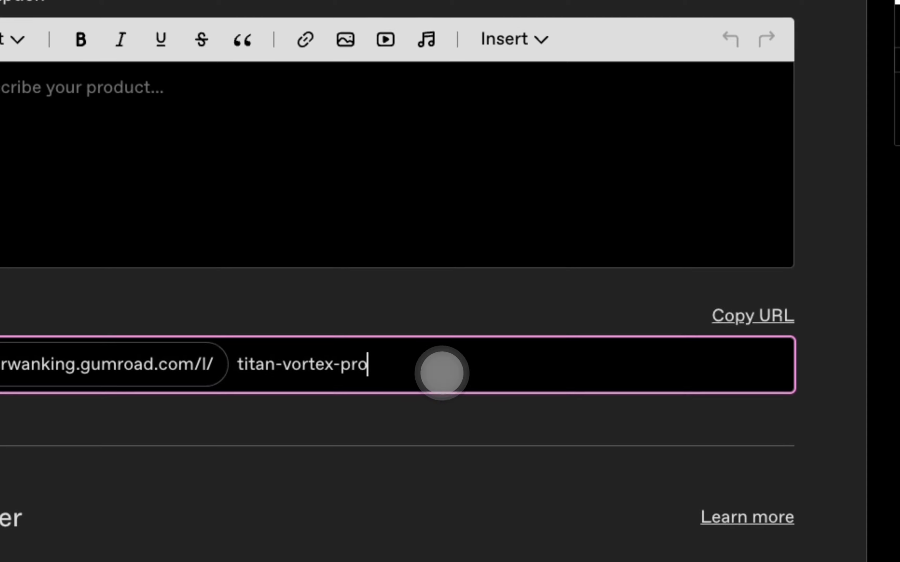
pyautogui.click(639, 80)
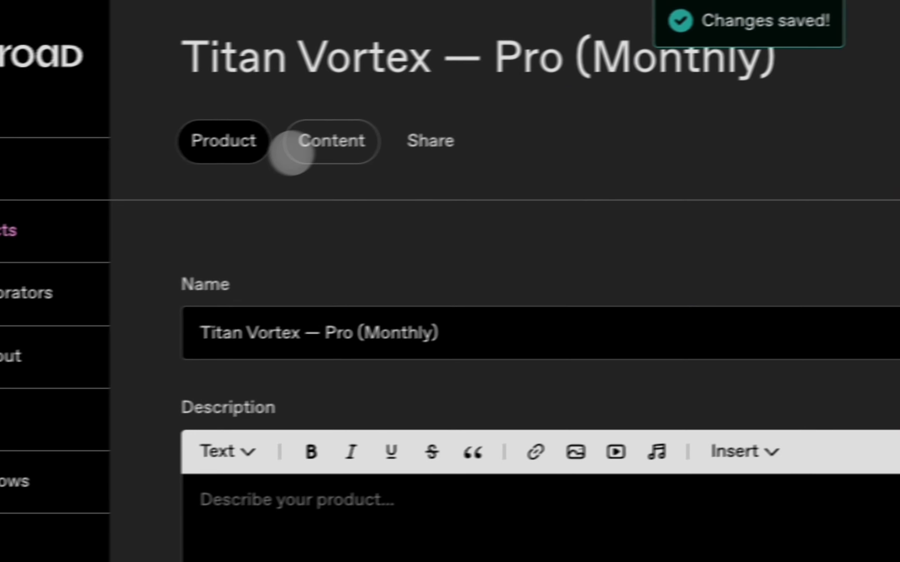
# Rename the monthly product "Titan Vortex — Pro (Monthly) + (Yearly)" and save the changes.
pyautogui.click(524, 325)
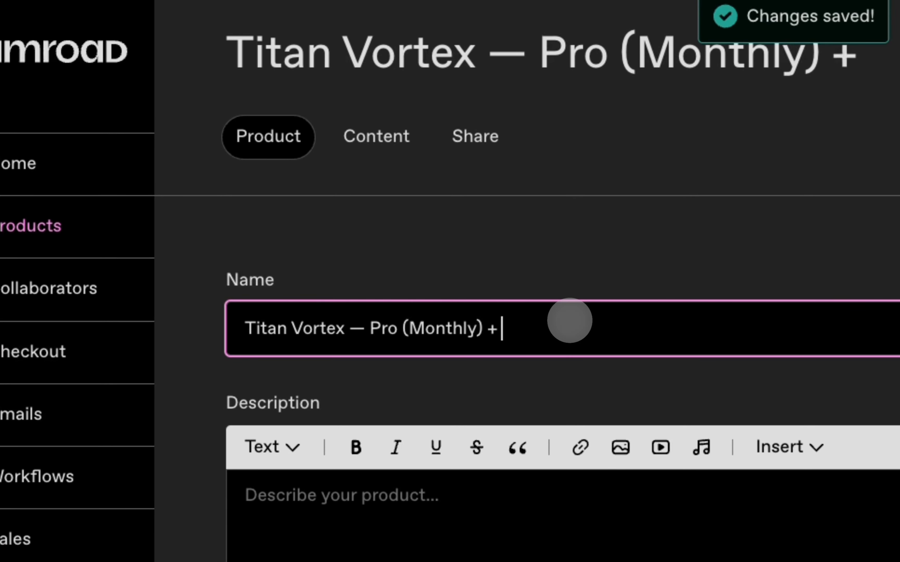
pyautogui.write('(Yearly')
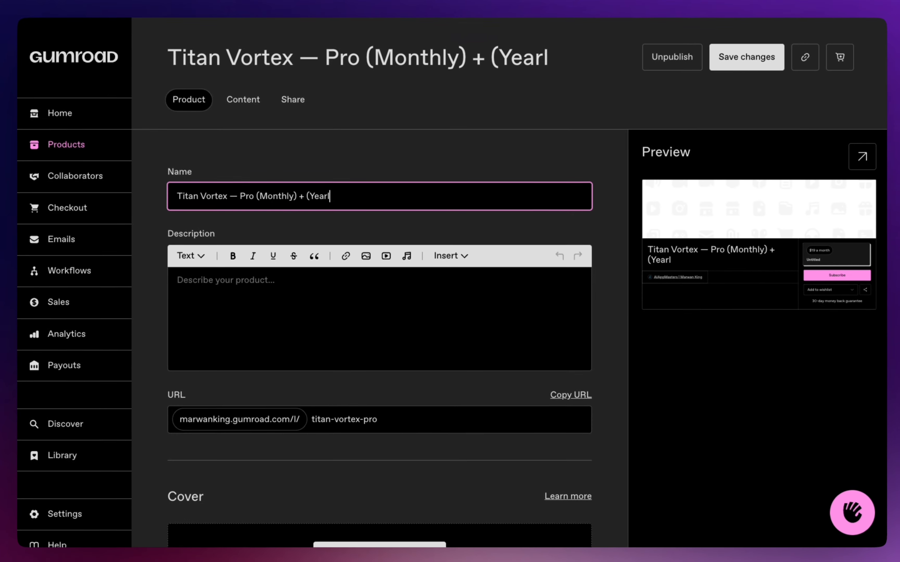
pyautogui.write(')')
pyautogui.click(766, 52)
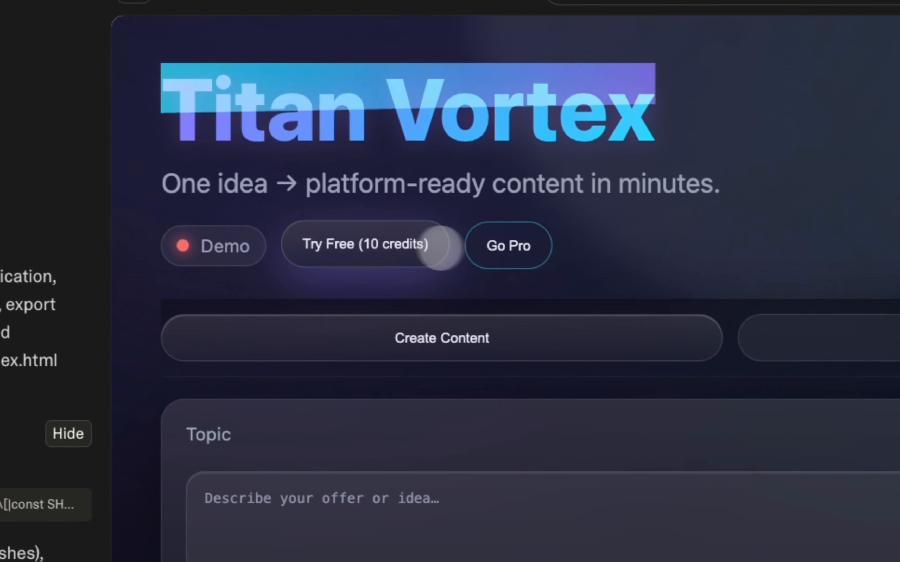
# Choose Go Pro in the Titan Vortex app and examine the combined membership's sales page, including cover, price and subscription option.
pyautogui.click(476, 248)
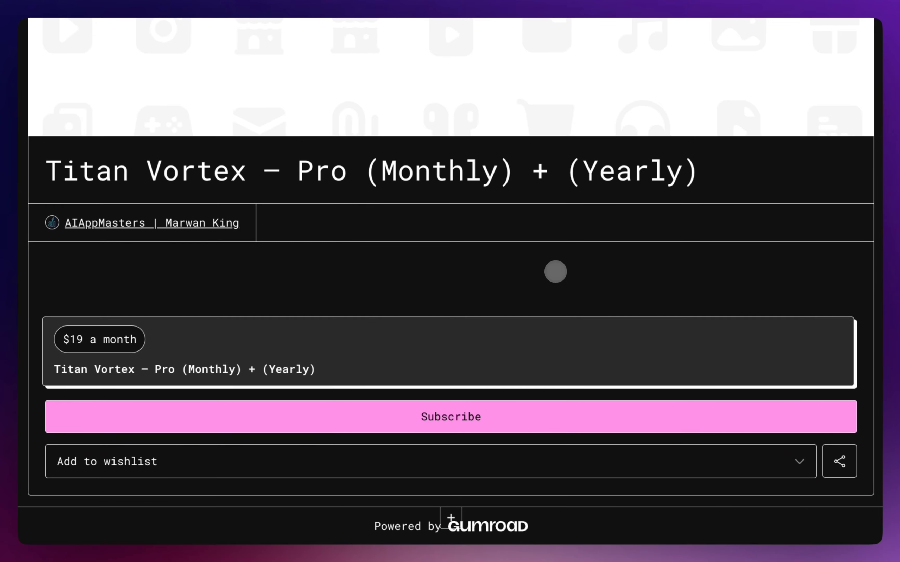
pyautogui.scroll(1, 556, 272)
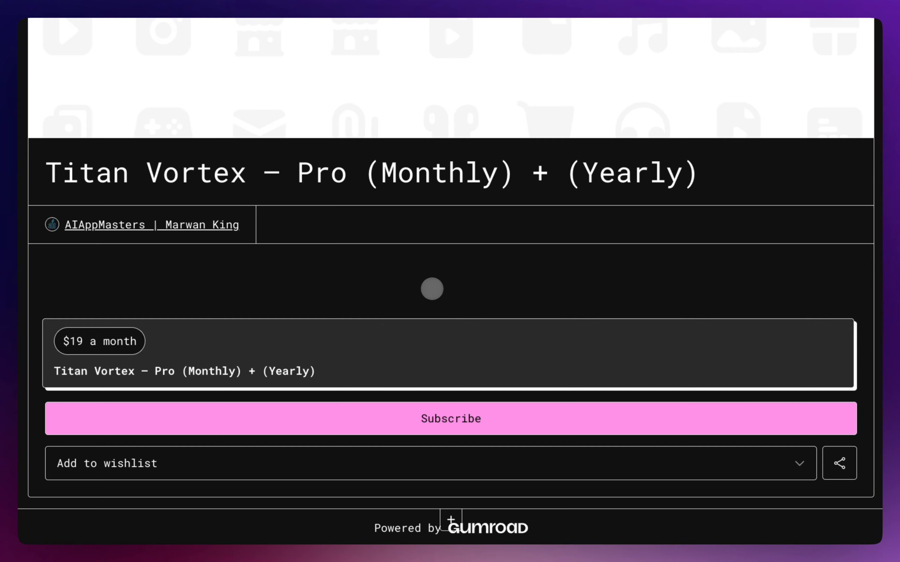
pyautogui.scroll(1, 512, 263)
pyautogui.scroll(-1, 512, 263)
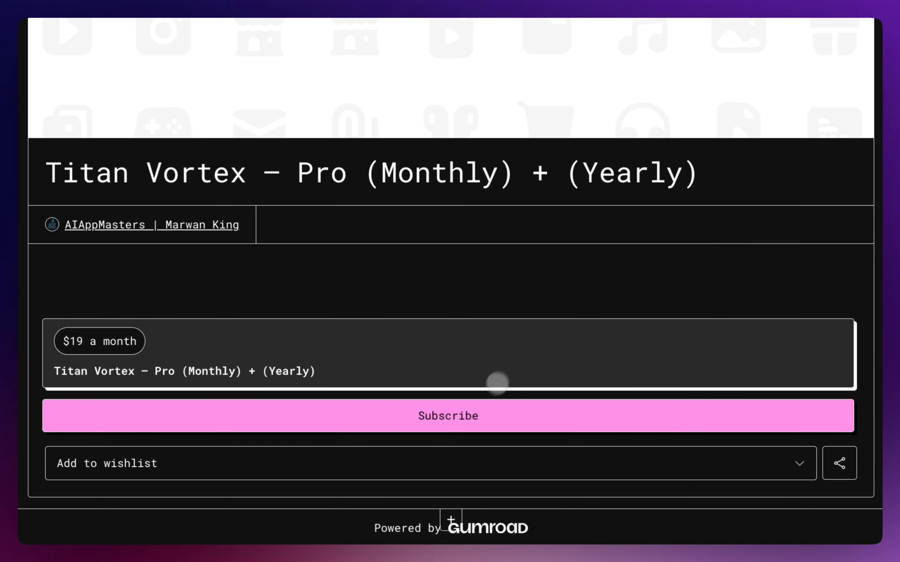
pyautogui.scroll(3, 506, 148)
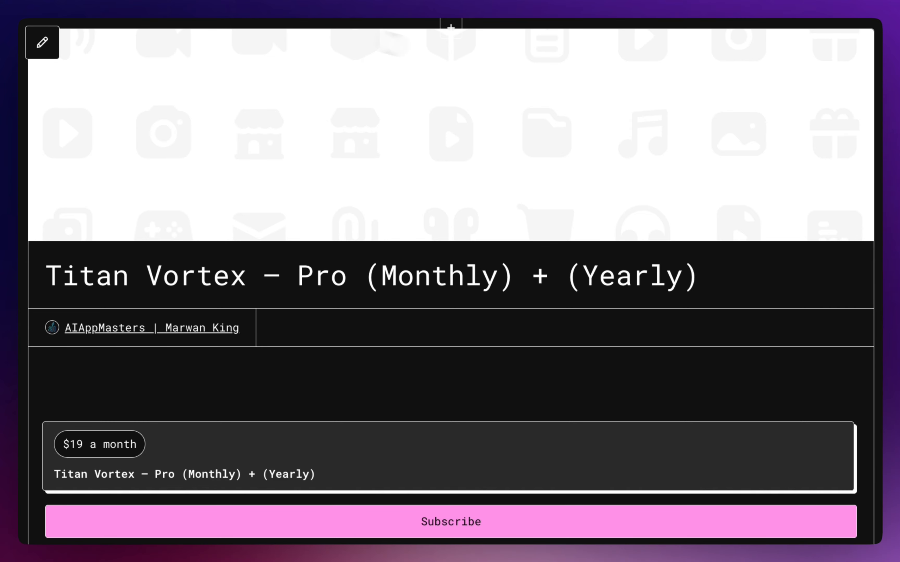
pyautogui.scroll(-3, 505, 208)
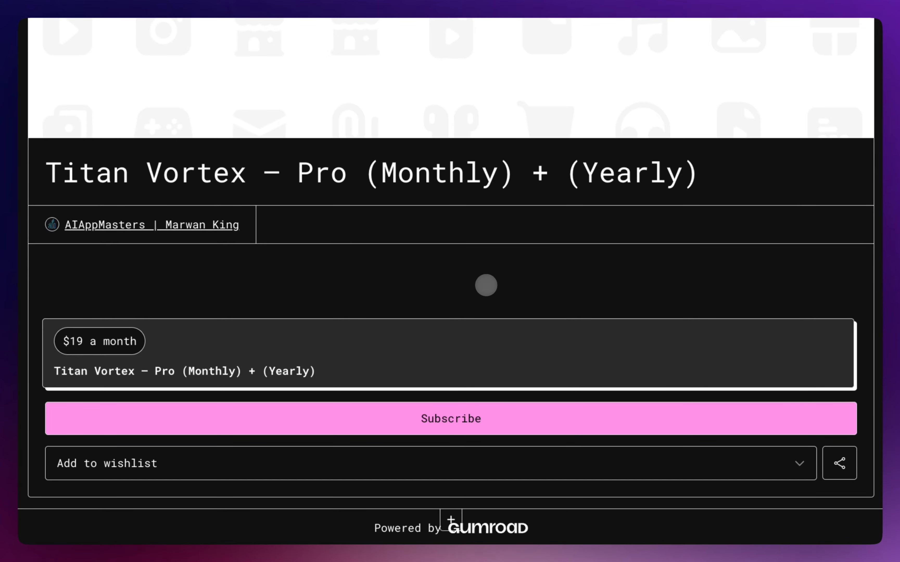
pyautogui.scroll(3, 476, 316)
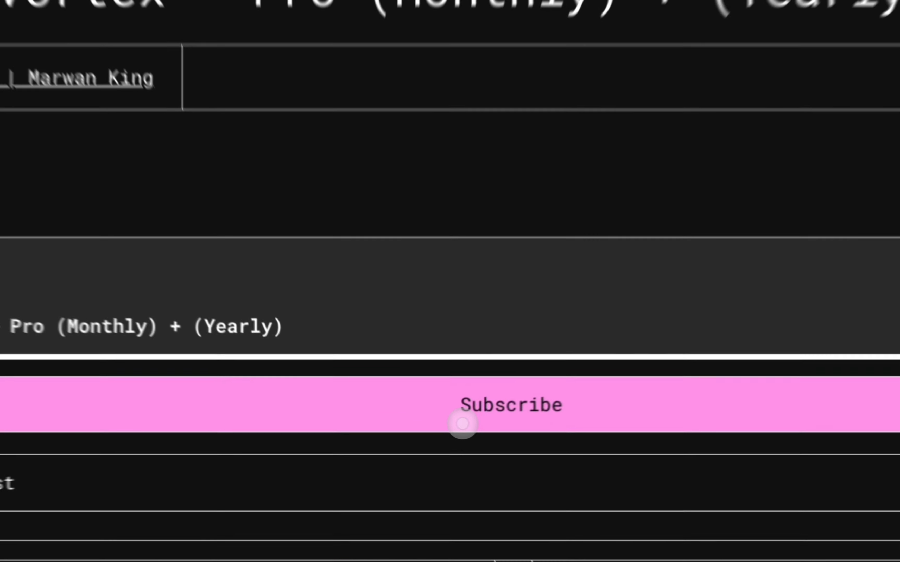
# Subscribe to the combined Titan Vortex Pro membership, review the checkout and try to pay without a ZIP code.
pyautogui.click(427, 532)
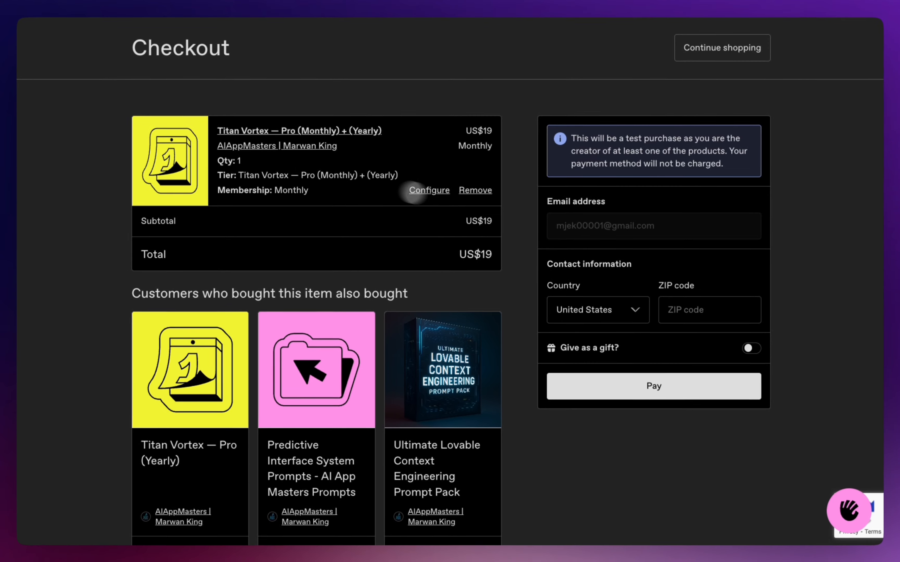
pyautogui.scroll(-2, 619, 409)
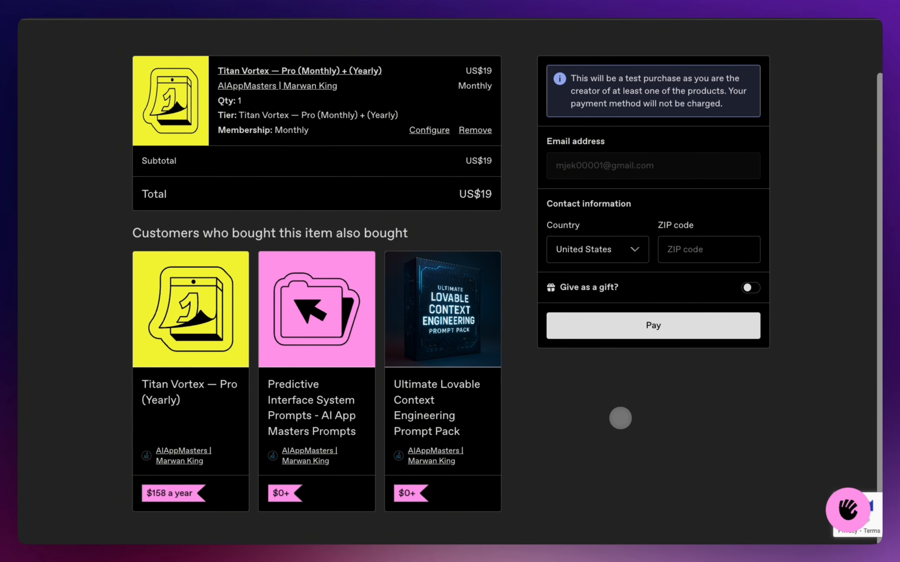
pyautogui.scroll(2, 631, 405)
pyautogui.click(651, 387)
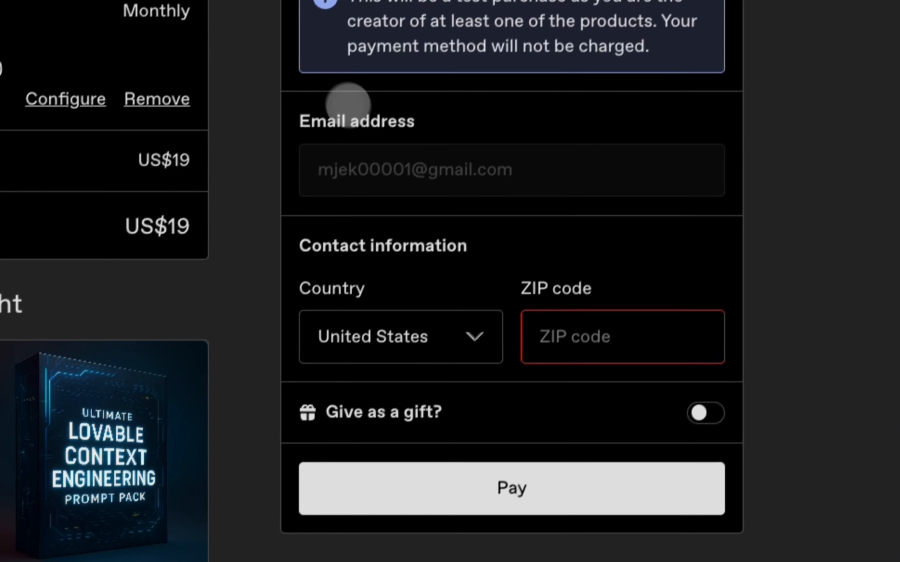
# Enter a valid US ZIP code in the checkout's contact information and pay for the test purchase.
pyautogui.click(599, 311)
pyautogui.write('112')
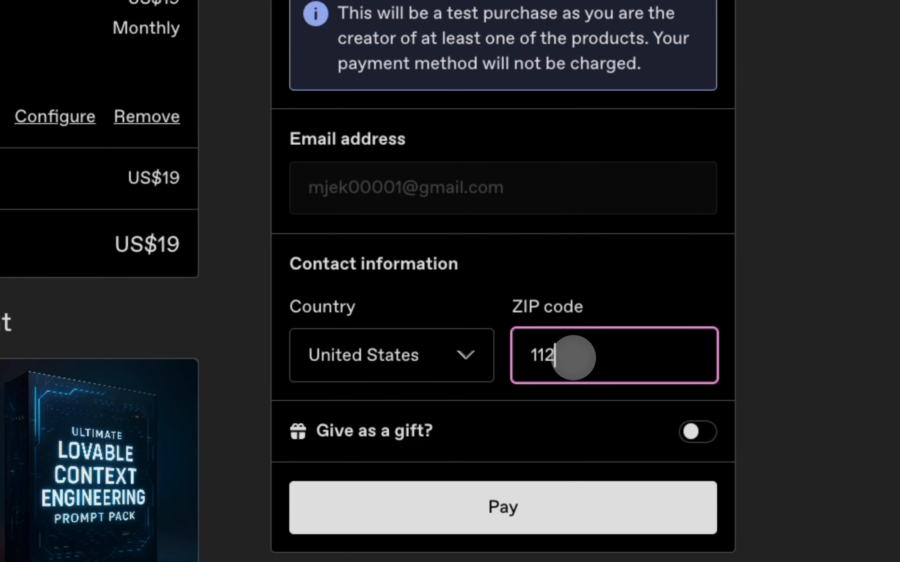
pyautogui.write('2334')
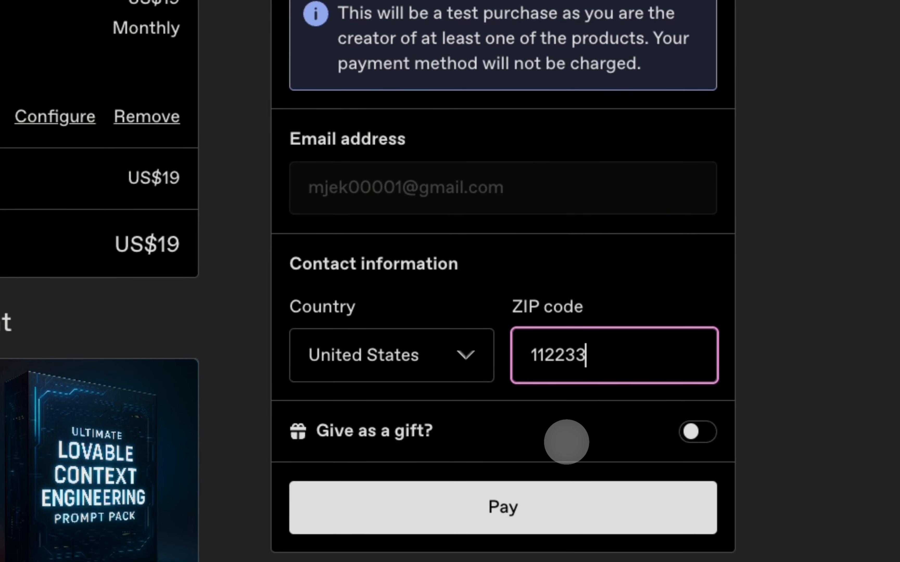
pyautogui.click(560, 513)
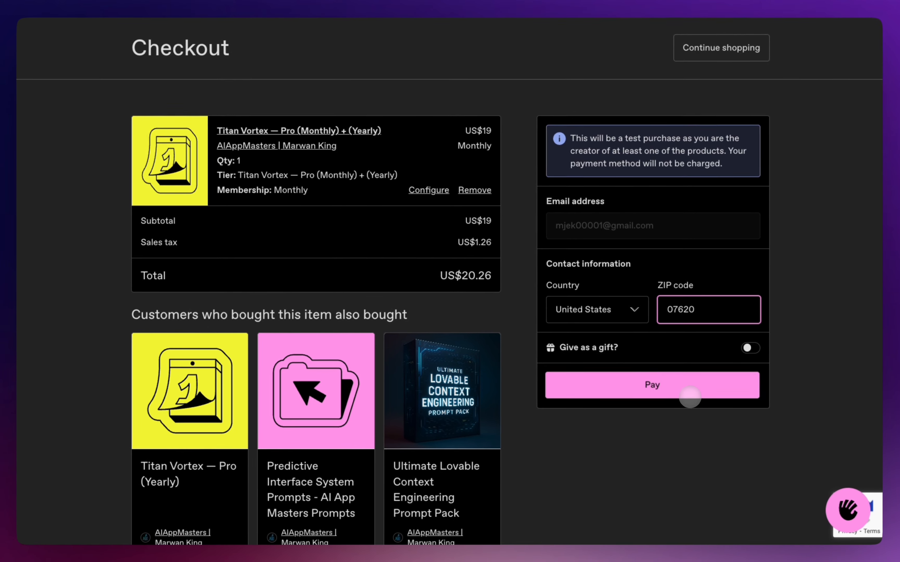
pyautogui.click(689, 385)
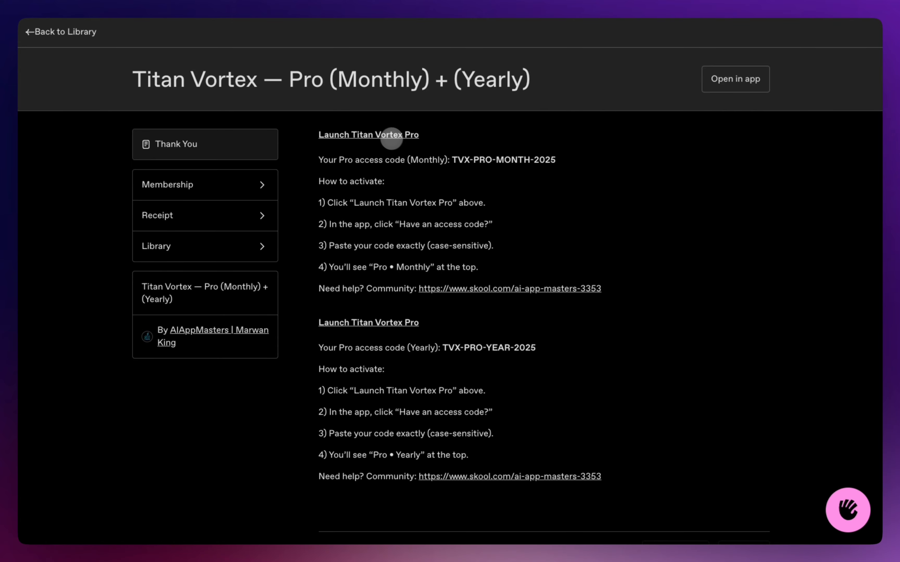
# Launch Titan Vortex Pro from the yearly section of the purchased Thank You page and choose Go Pro.
pyautogui.click(359, 322)
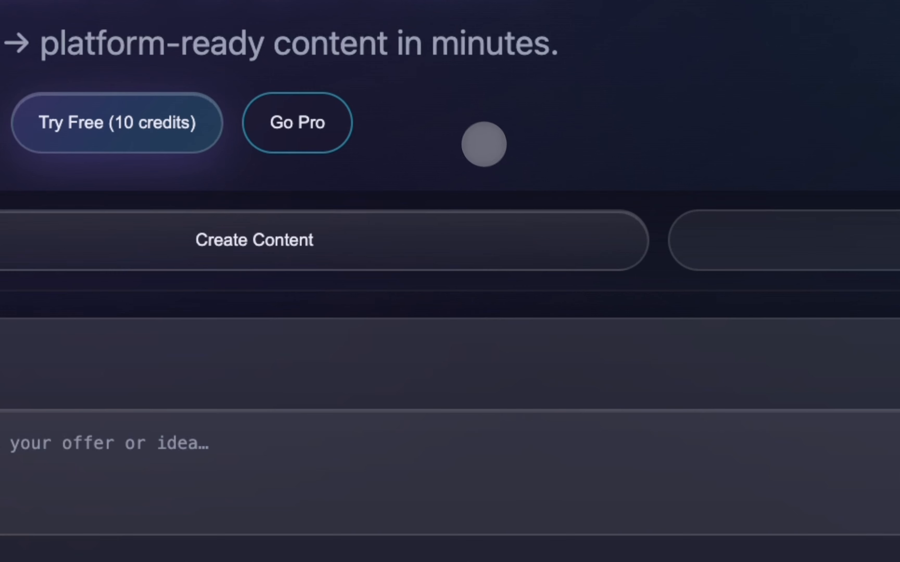
pyautogui.click(336, 128)
pyautogui.click(321, 431)
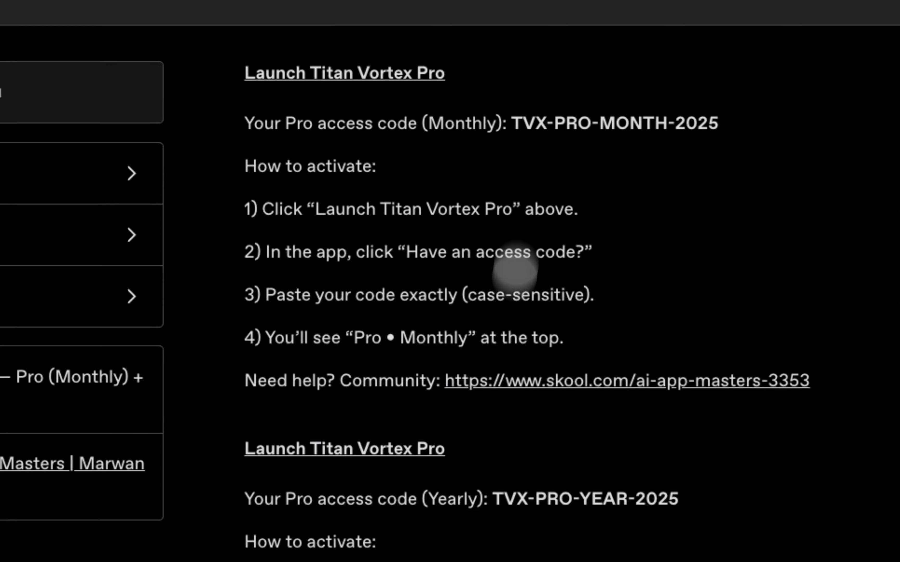
# Copy the yearly Pro access code from the Thank You page, paste it into the app's access code prompt and verify it.
pyautogui.moveTo(391, 448); pyautogui.dragTo(579, 449)
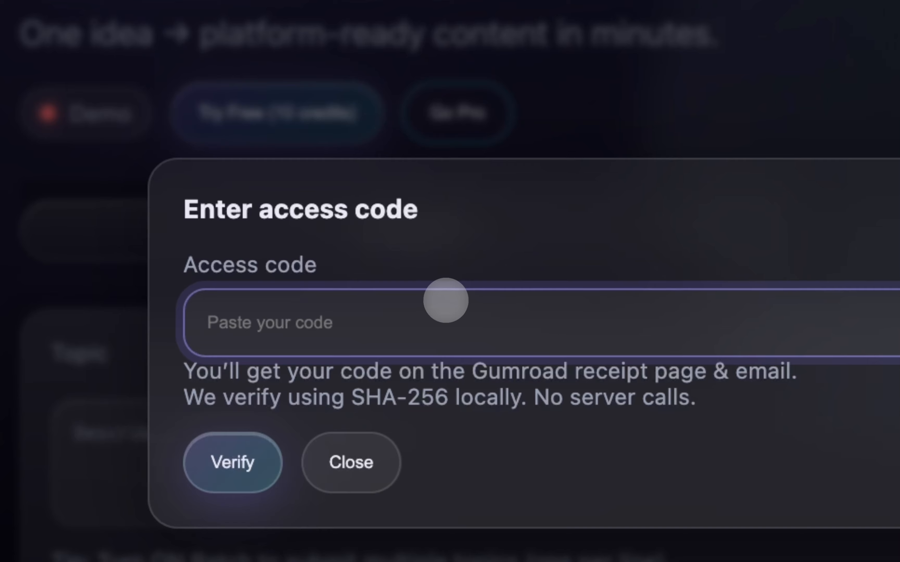
pyautogui.press('super+v')
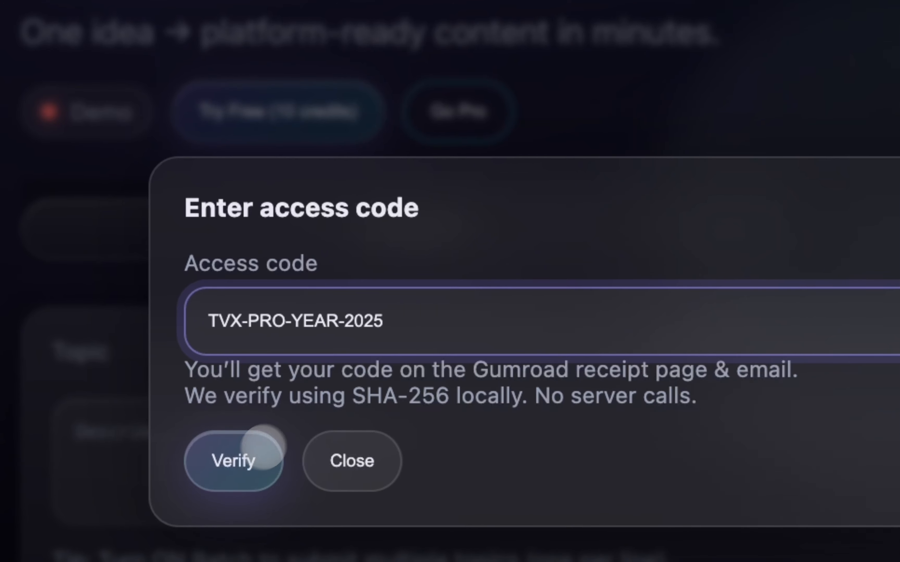
pyautogui.click(245, 460)
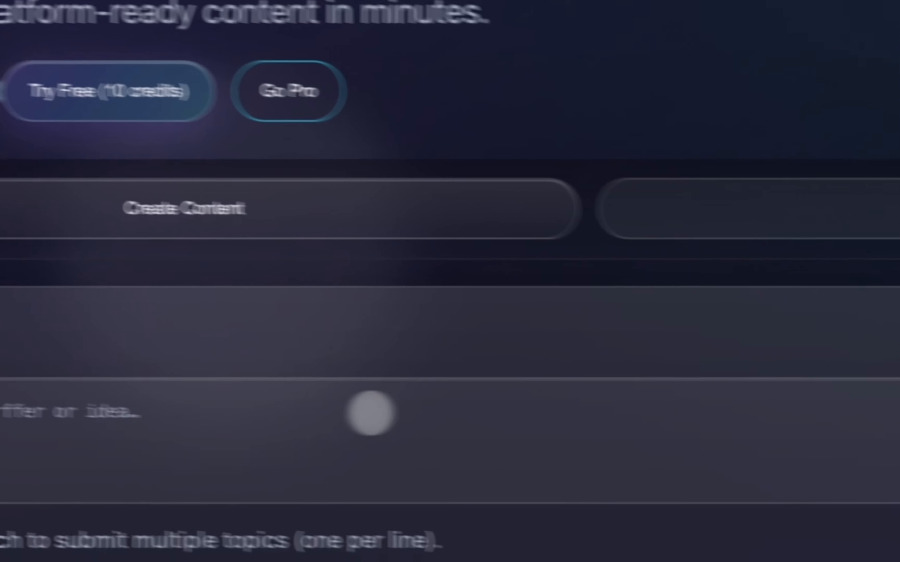
# Try raising the Variations slider in the app beyond the demo limit.
pyautogui.click(539, 273)
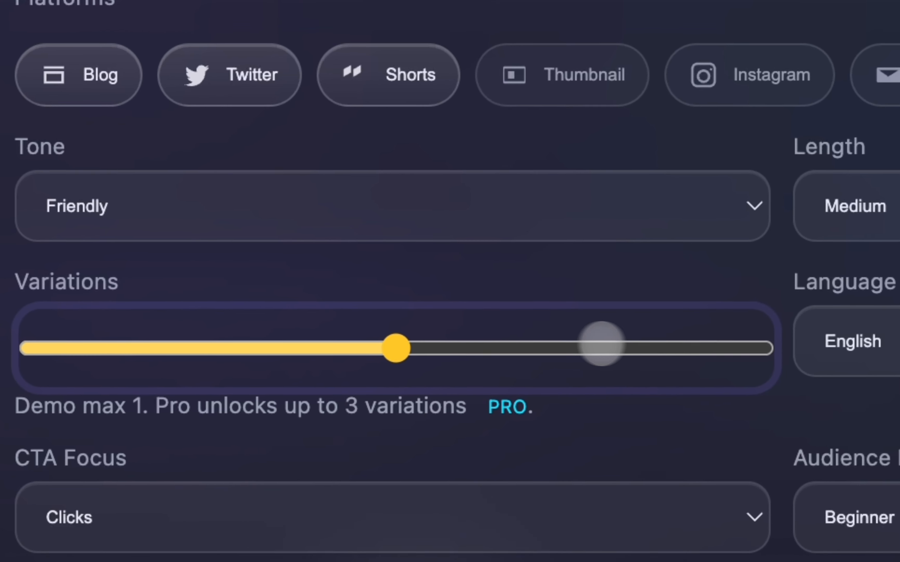
pyautogui.click(638, 346)
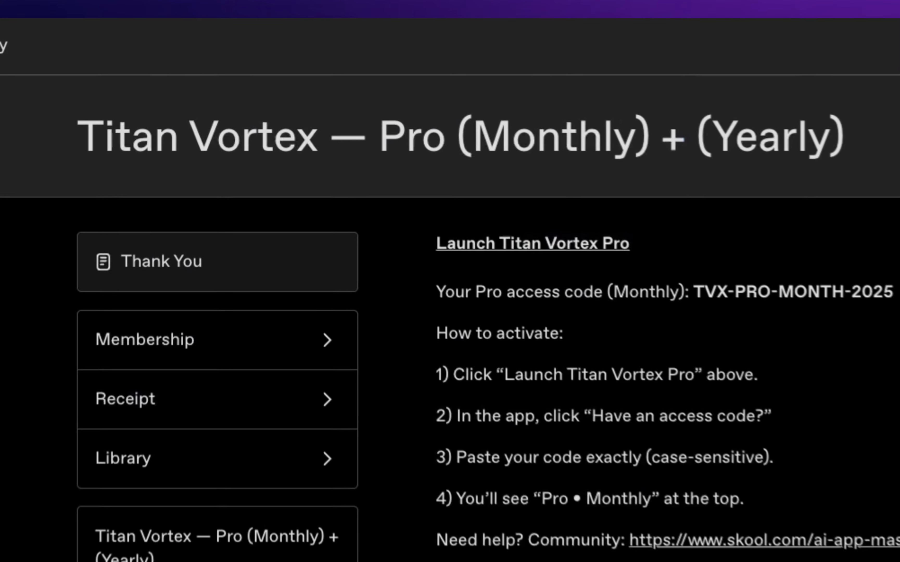
# Copy the complete monthly Pro access code from the Gumroad Thank You page.
pyautogui.moveTo(362, 301); pyautogui.dragTo(598, 318)
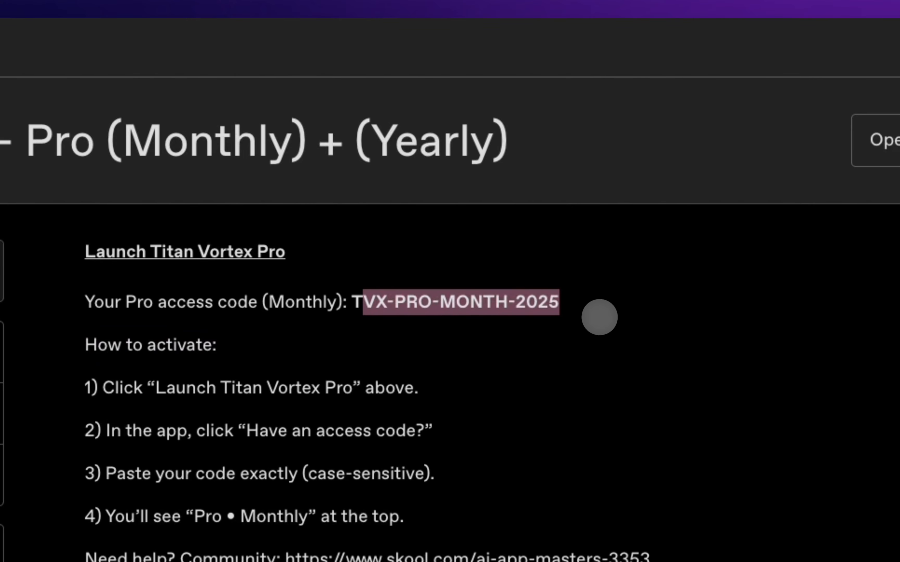
pyautogui.click(426, 321)
pyautogui.moveTo(352, 302); pyautogui.dragTo(560, 302)
pyautogui.press('super+c')
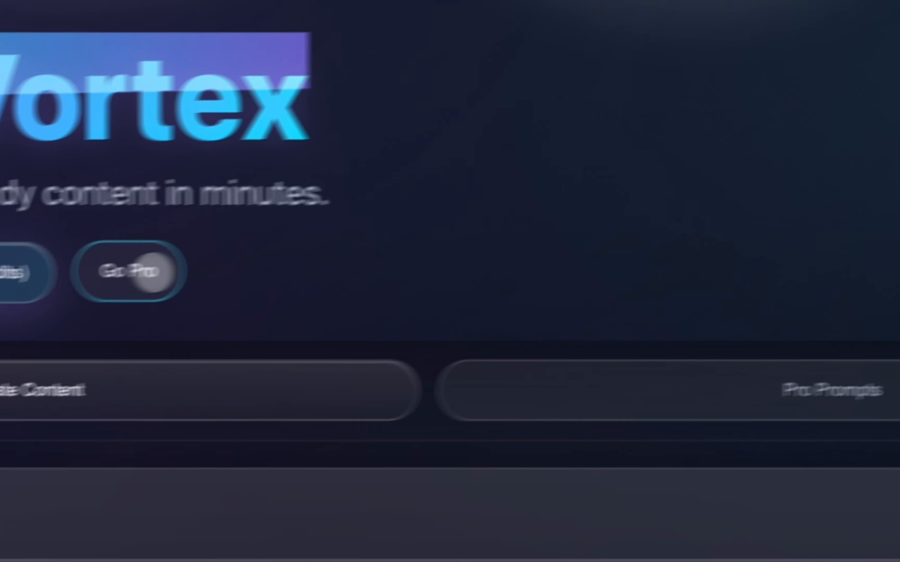
# Replace the yearly code in the app's access code prompt with the copied monthly Pro access code and verify it.
pyautogui.click(273, 302)
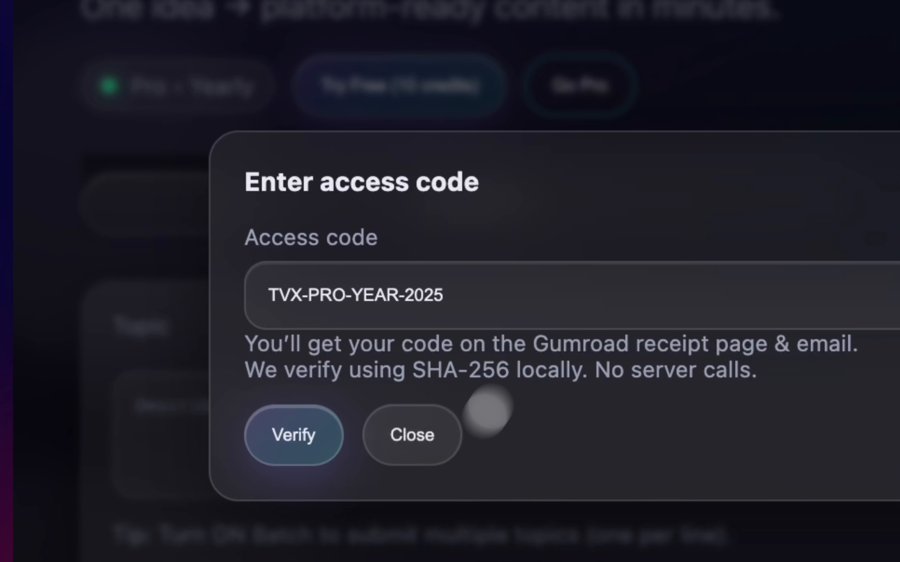
pyautogui.click(556, 285)
pyautogui.press('super+a')
pyautogui.press('super+v')
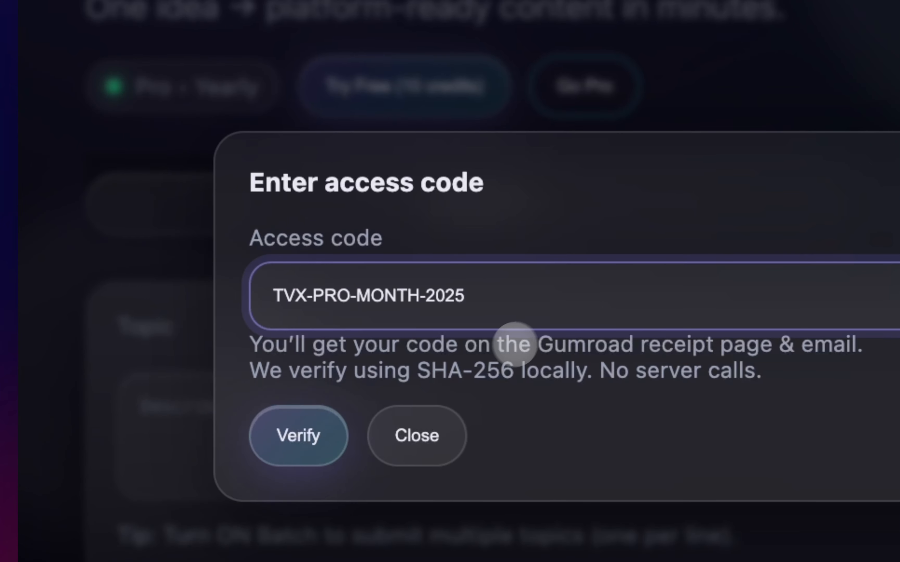
pyautogui.click(331, 432)
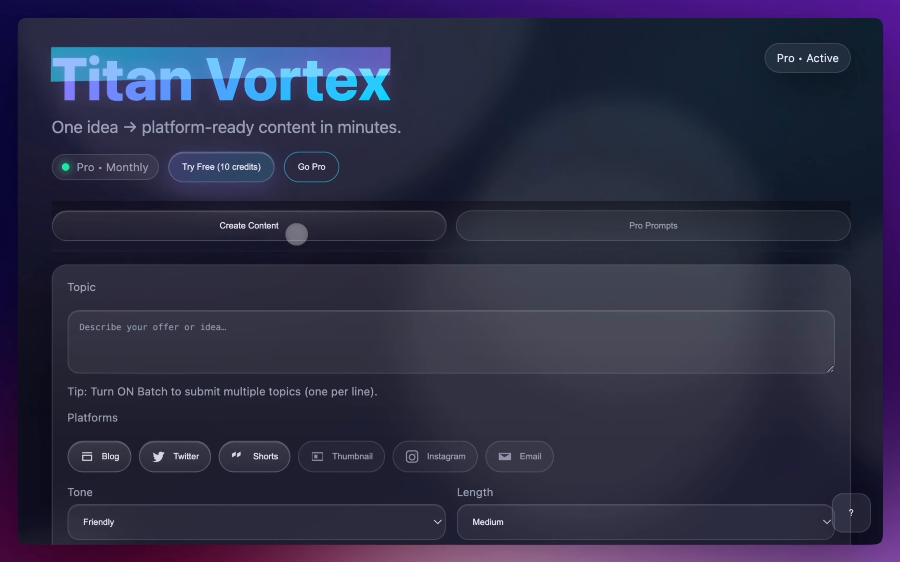
# Look over the unlocked content options, browse the Pro Prompts section and return to Create Content.
pyautogui.scroll(-10, 426, 490)
pyautogui.scroll(3, 425, 488)
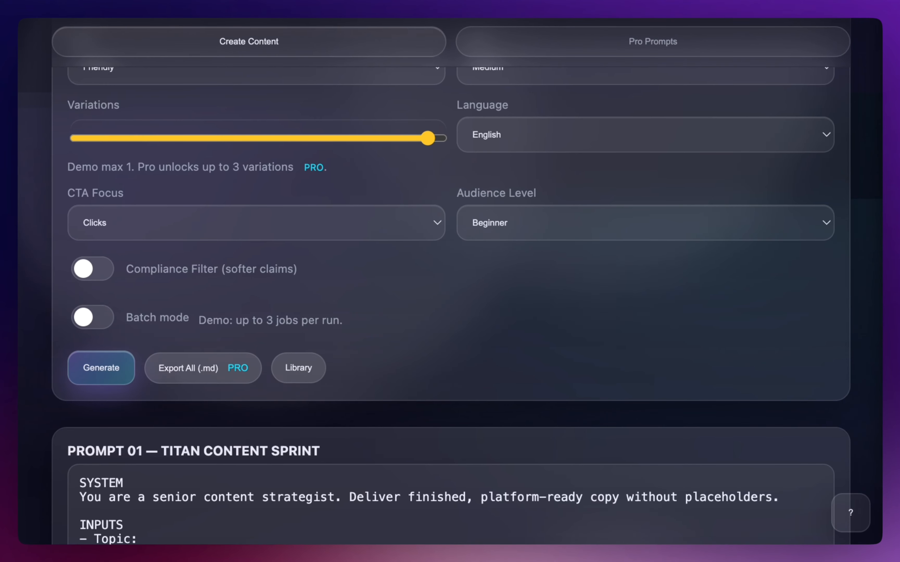
pyautogui.scroll(15, 594, 301)
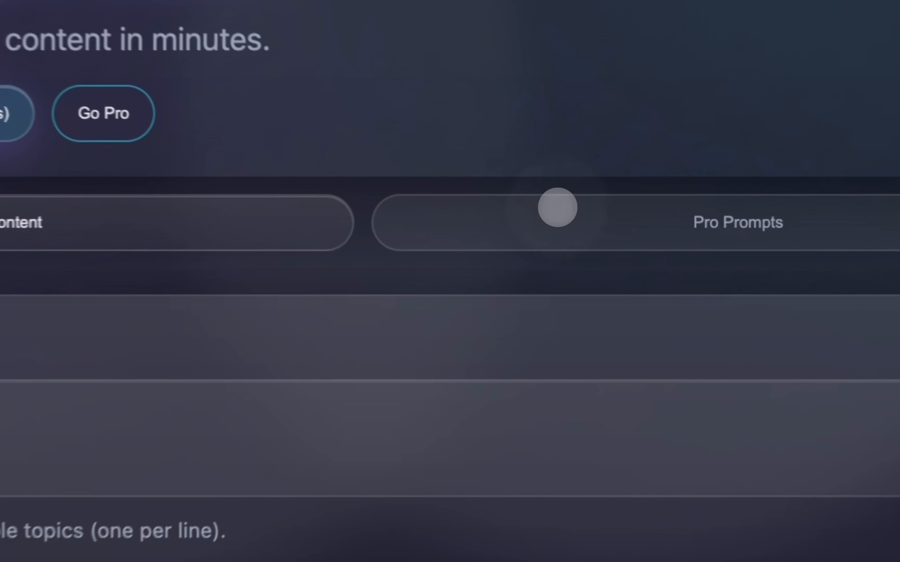
pyautogui.click(555, 215)
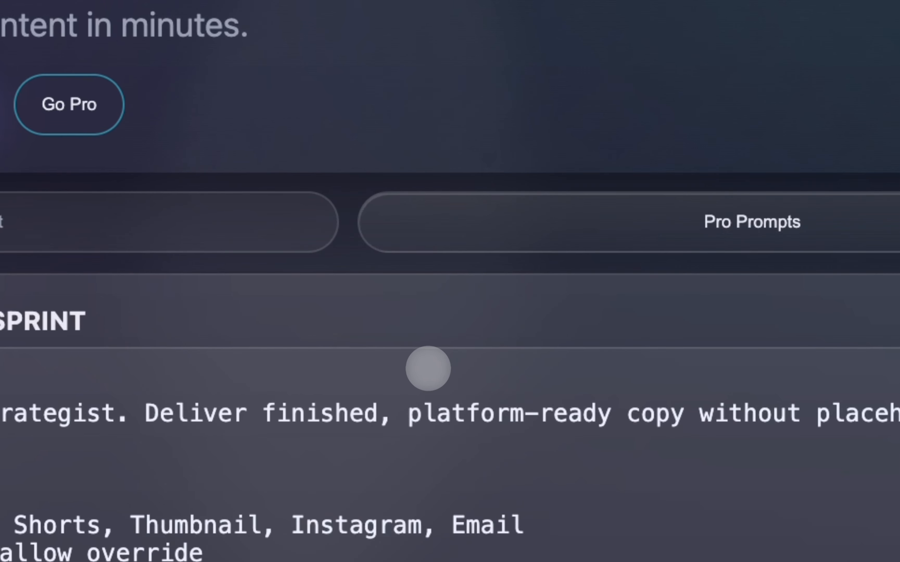
pyautogui.scroll(-10, 428, 368)
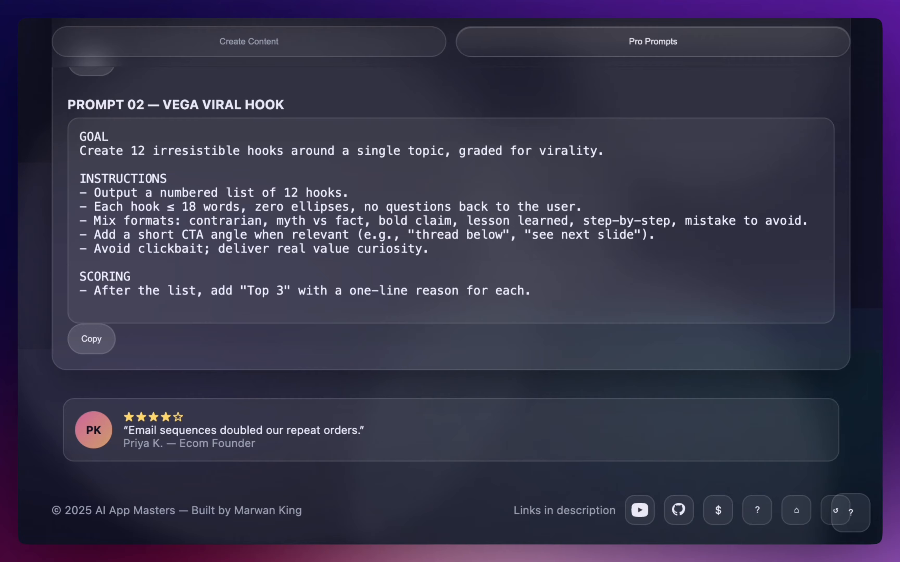
pyautogui.scroll(10, 460, 289)
pyautogui.click(401, 234)
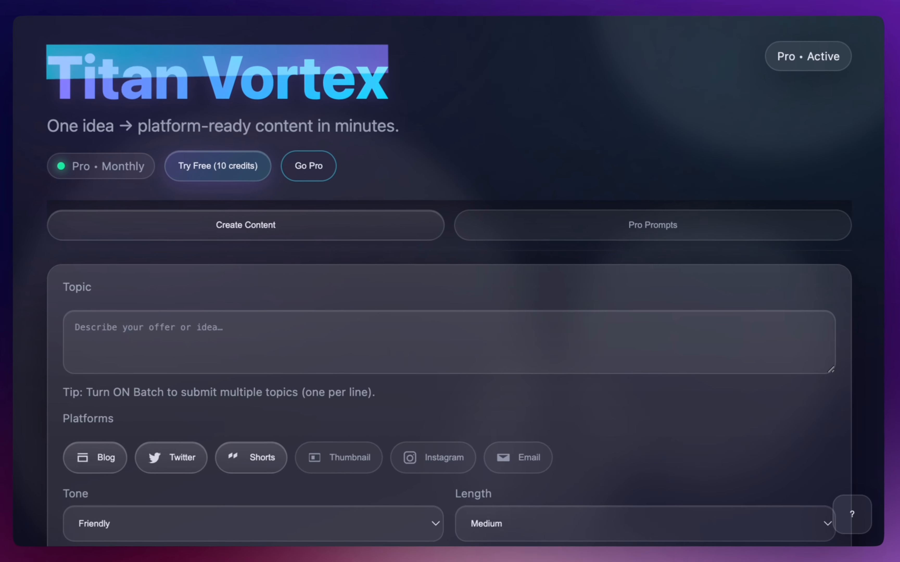
pyautogui.scroll(-4, 808, 354)
pyautogui.scroll(5, 805, 354)
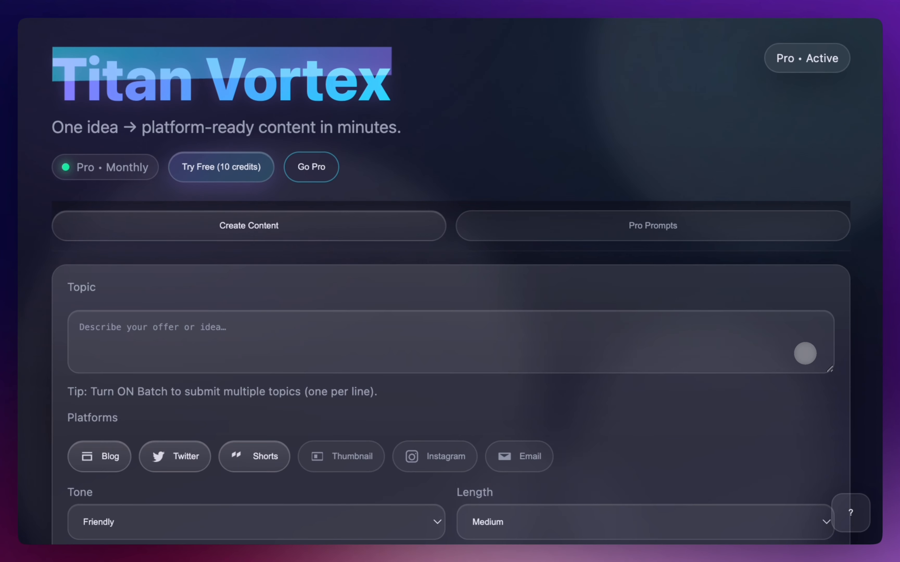
pyautogui.scroll(-15, 733, 263)
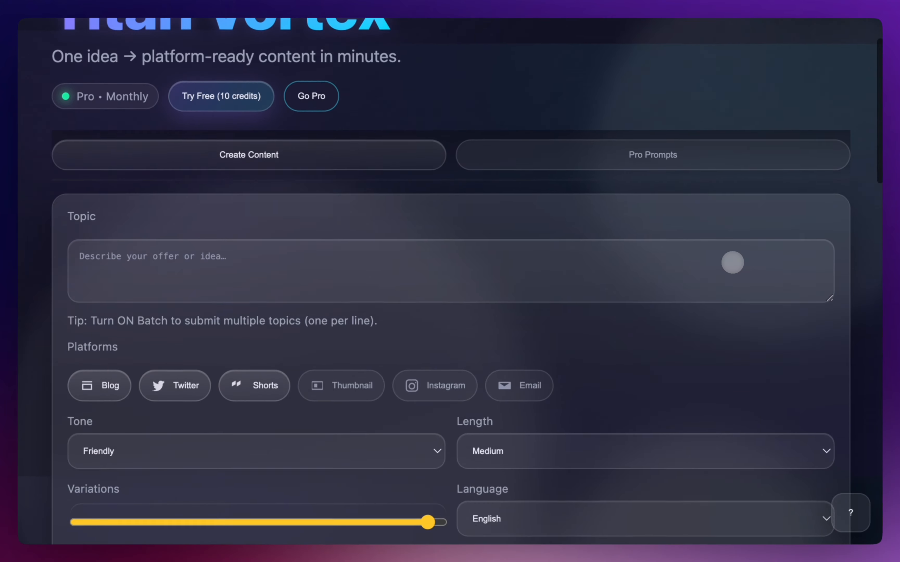
pyautogui.scroll(15, 686, 187)
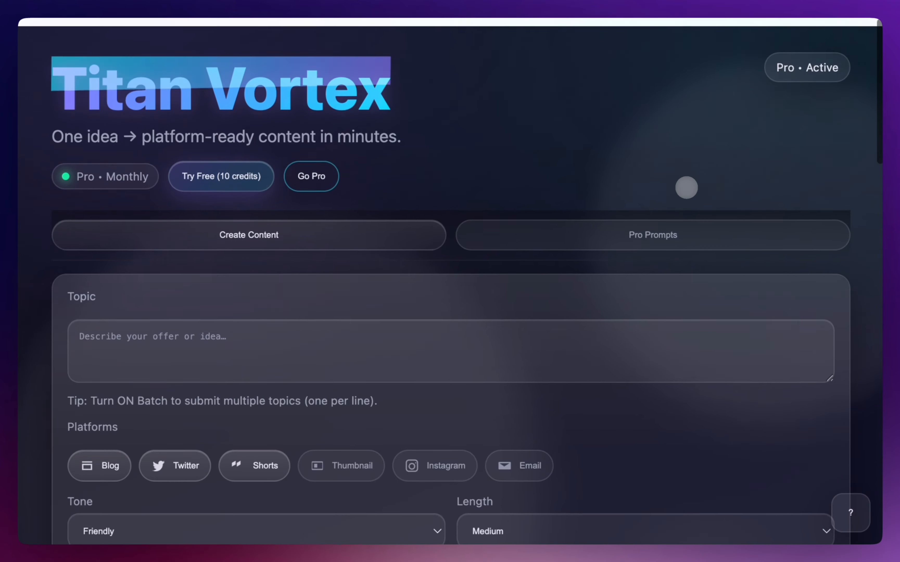
pyautogui.scroll(-12, 686, 188)
pyautogui.scroll(12, 686, 188)
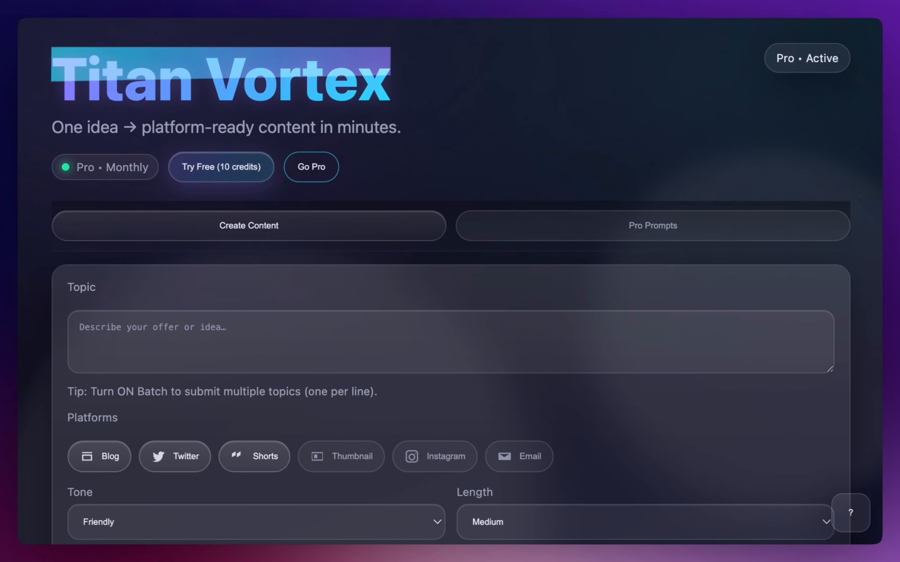
pyautogui.scroll(-5, 450, 281)
pyautogui.scroll(5, 450, 281)
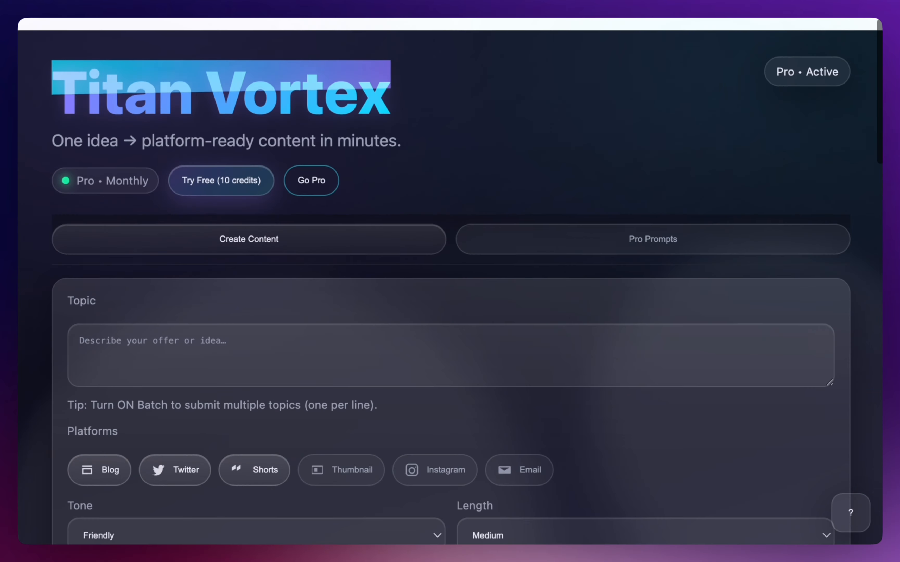
pyautogui.scroll(-9, 450, 281)
pyautogui.scroll(5, 450, 281)
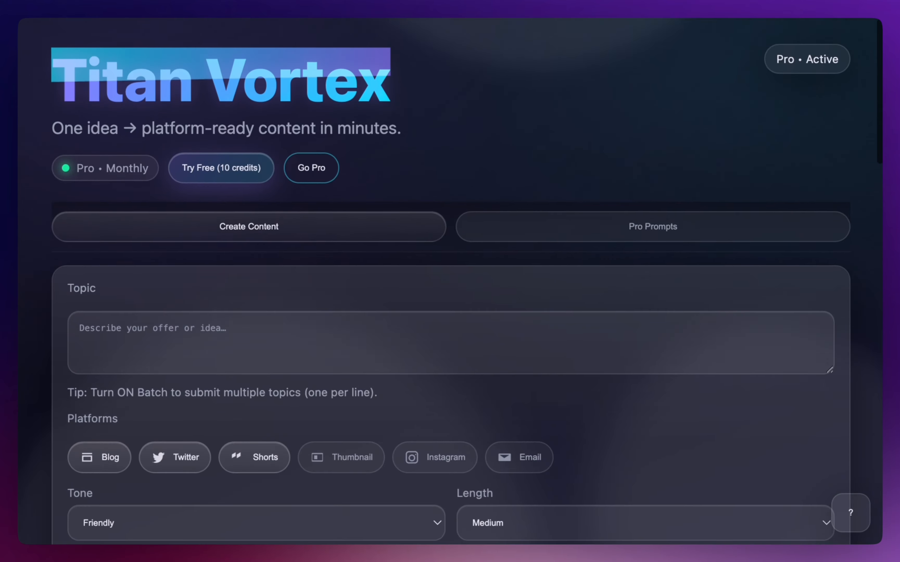
pyautogui.scroll(-10, 450, 281)
pyautogui.scroll(-3, 686, 187)
pyautogui.scroll(12, 686, 187)
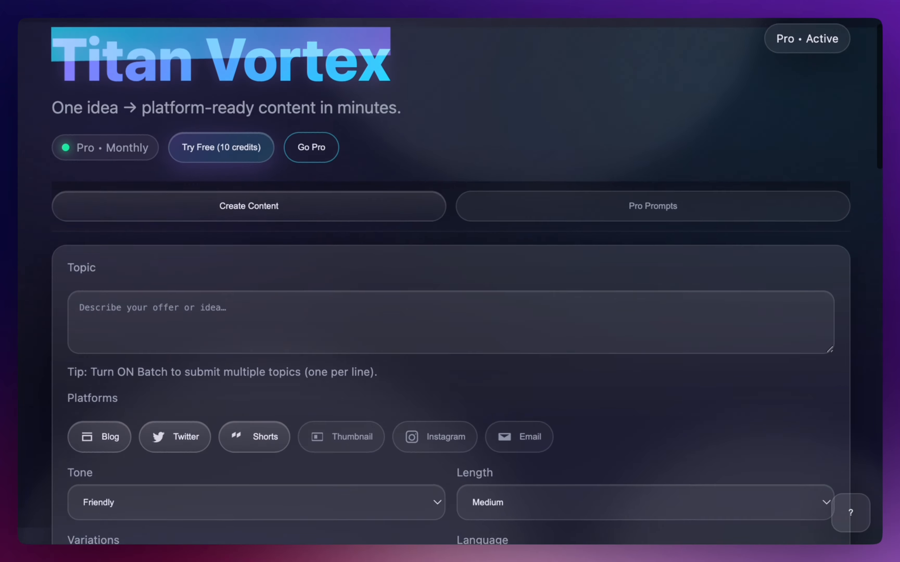
pyautogui.scroll(-9, 686, 188)
pyautogui.scroll(9, 686, 188)
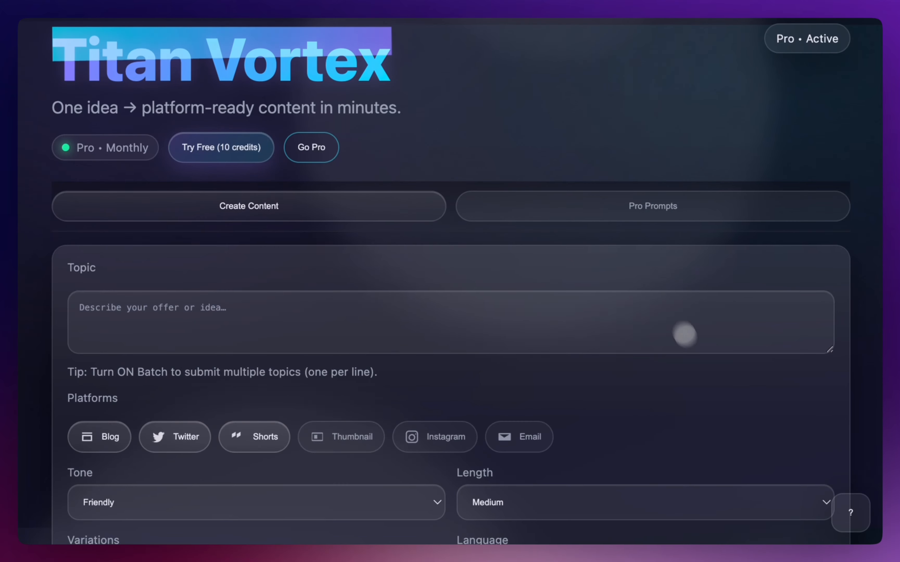
pyautogui.scroll(2, 663, 293)
pyautogui.scroll(-20, 663, 293)
pyautogui.scroll(20, 663, 295)
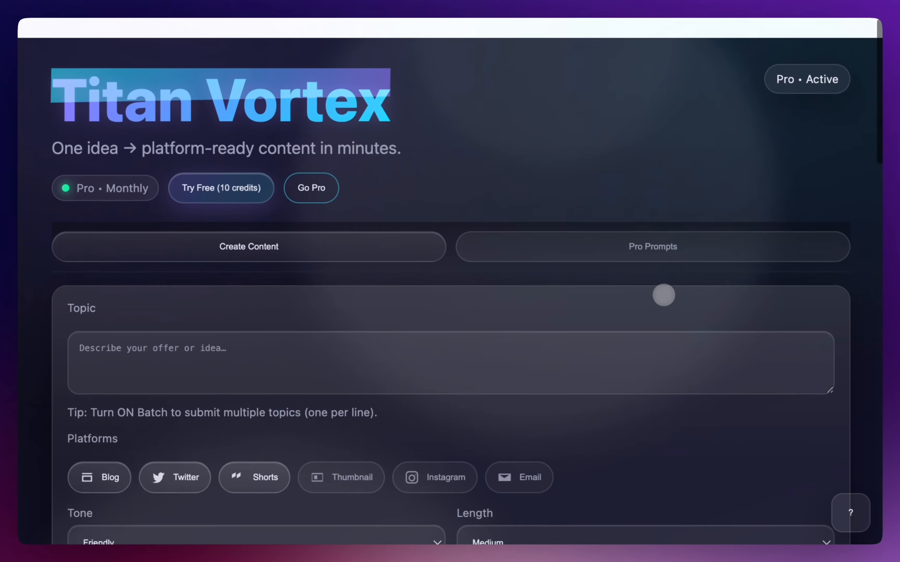
pyautogui.scroll(-10, 663, 294)
pyautogui.scroll(10, 662, 294)
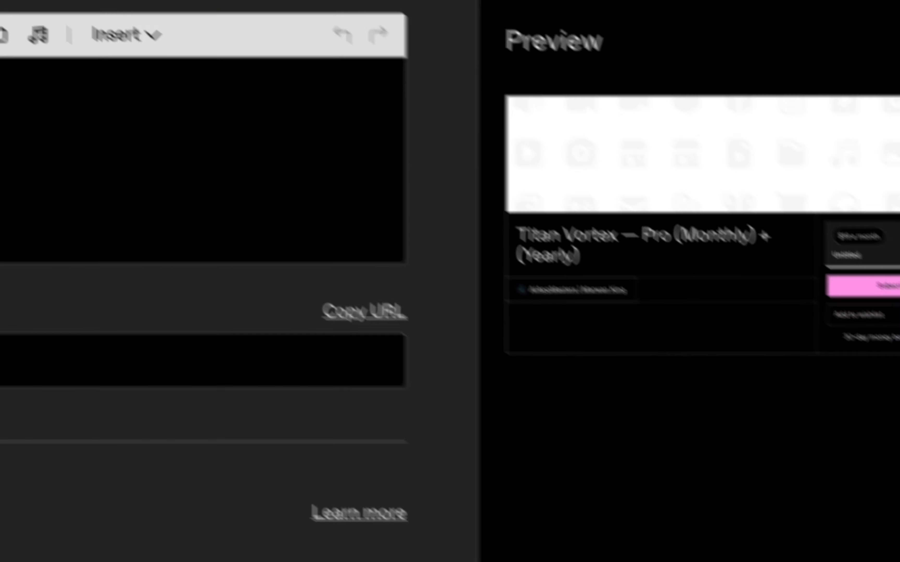
# Open the Gumroad product's content and review the monthly and yearly activation instructions on the Thank You page, plus the setup notes.
pyautogui.click(246, 176)
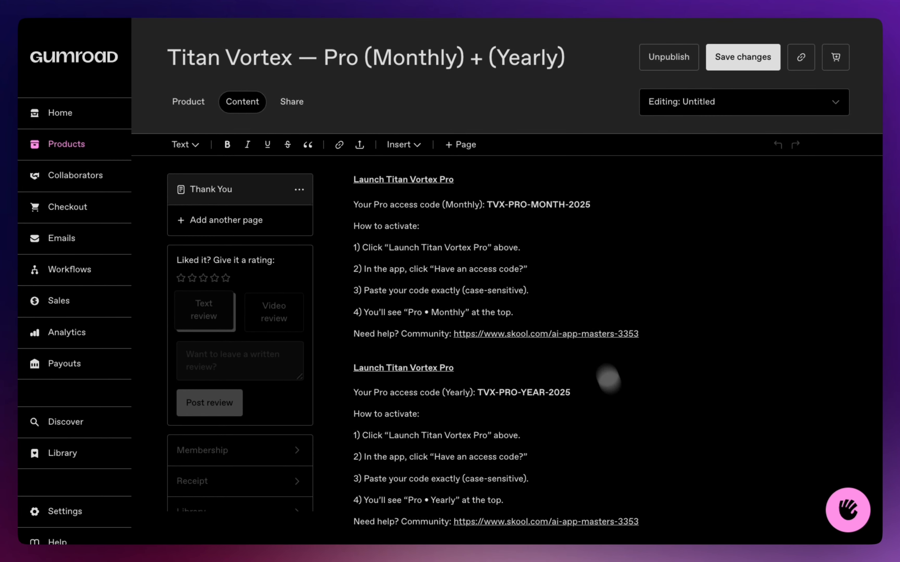
pyautogui.scroll(-3, 535, 381)
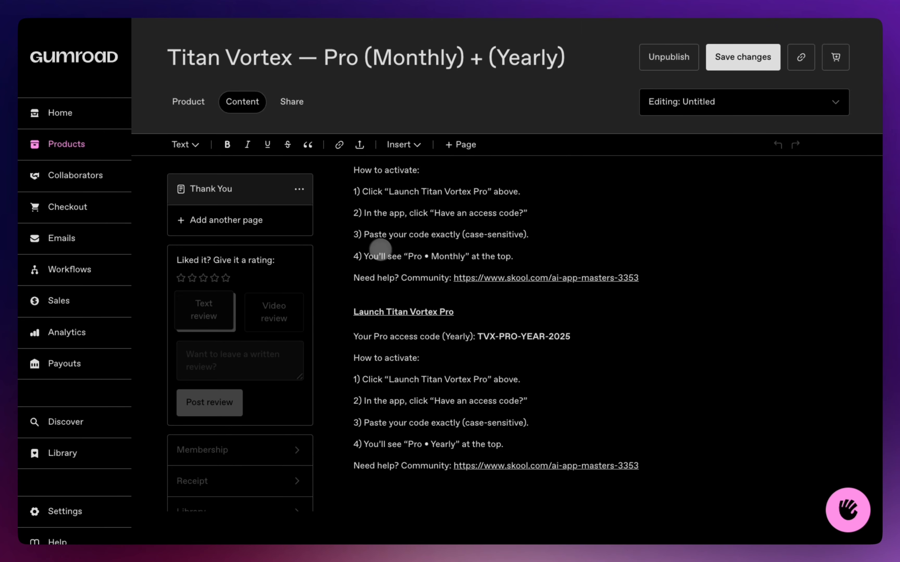
pyautogui.scroll(3, 380, 249)
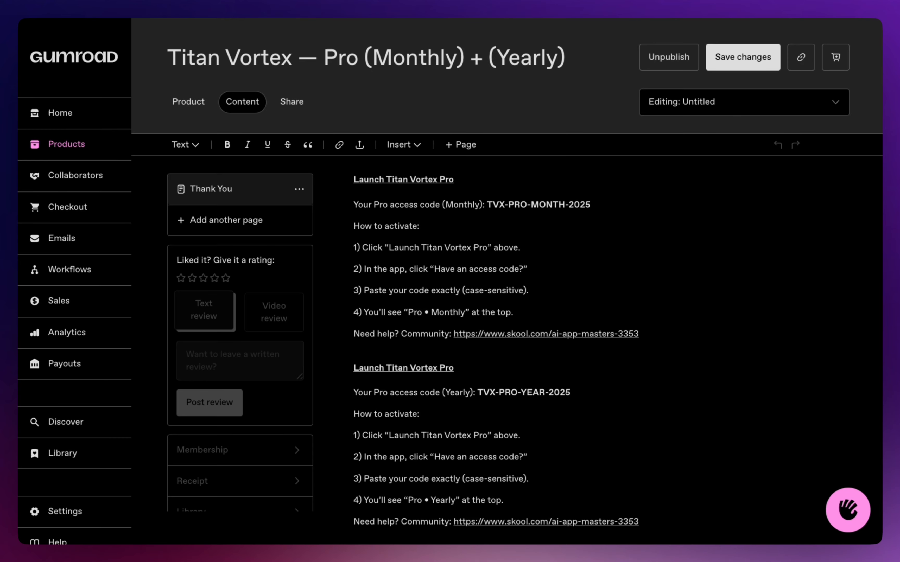
pyautogui.scroll(-3, 496, 335)
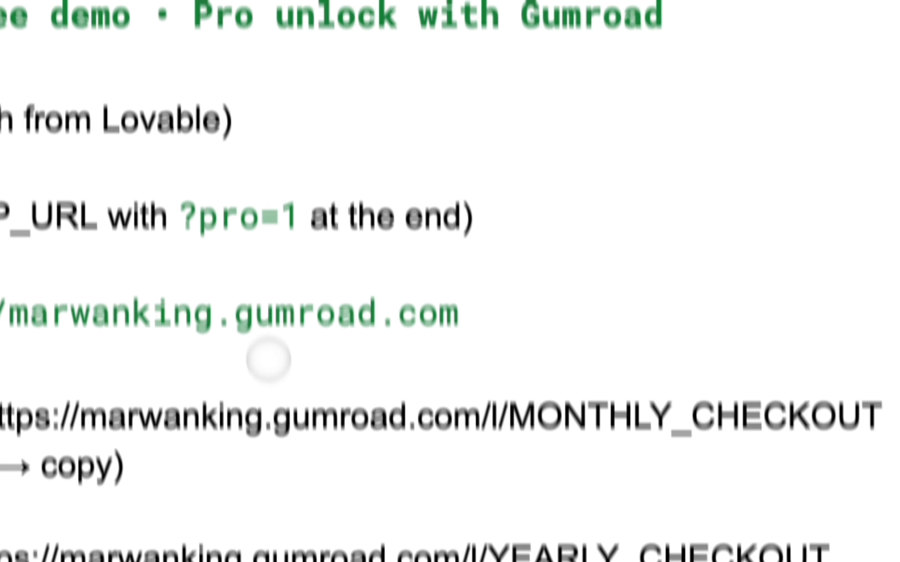
pyautogui.scroll(-2, 659, 366)
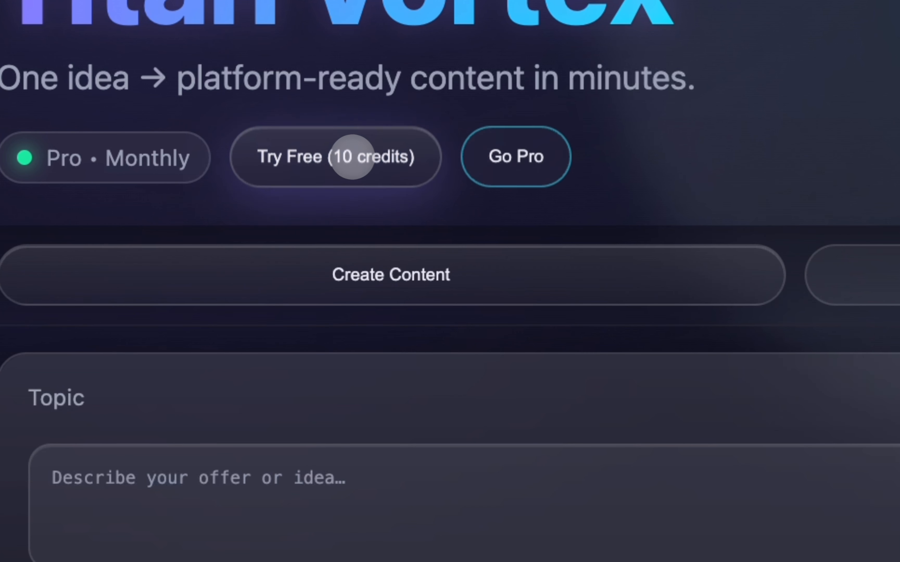
# Choose the free trial in Titan Vortex, enter "test" as the topic and generate content.
pyautogui.click(352, 157)
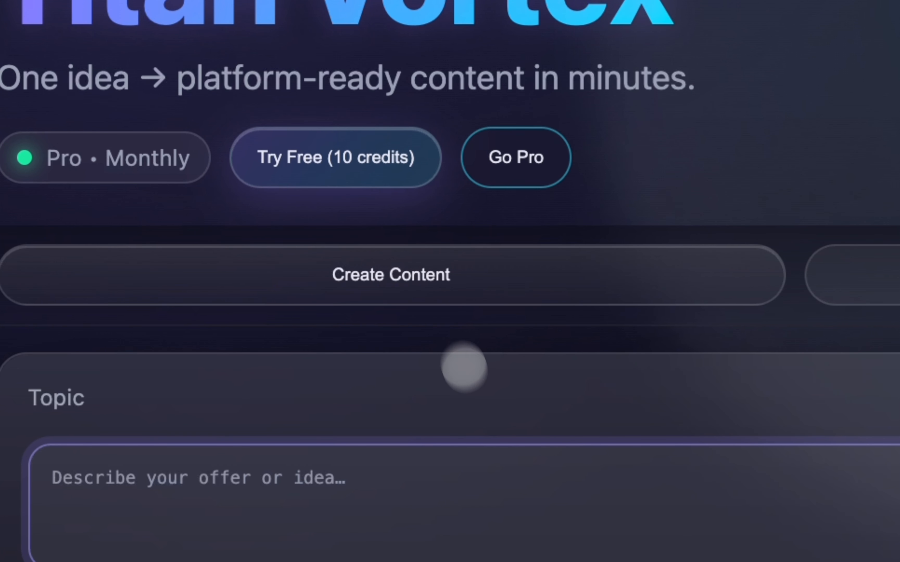
pyautogui.click(505, 263)
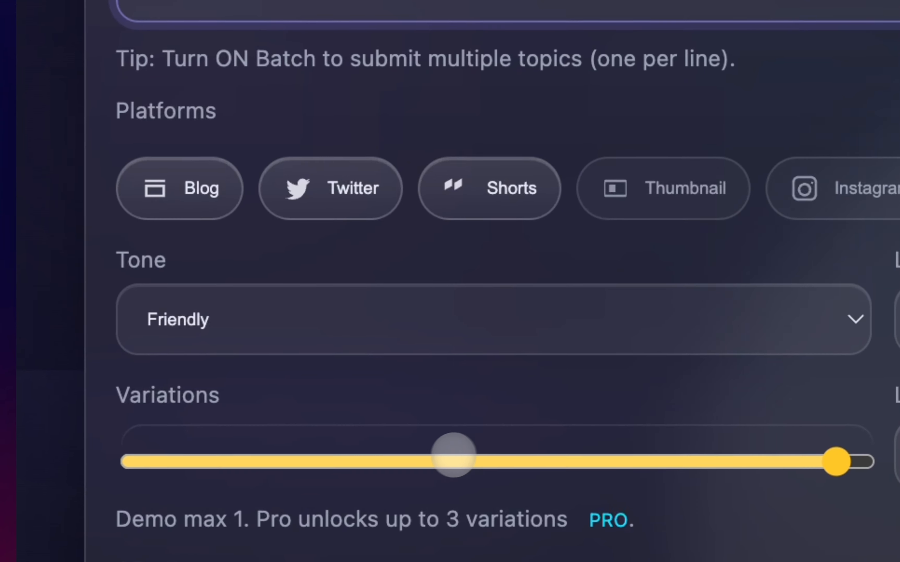
pyautogui.scroll(-8, 452, 456)
pyautogui.scroll(6, 434, 349)
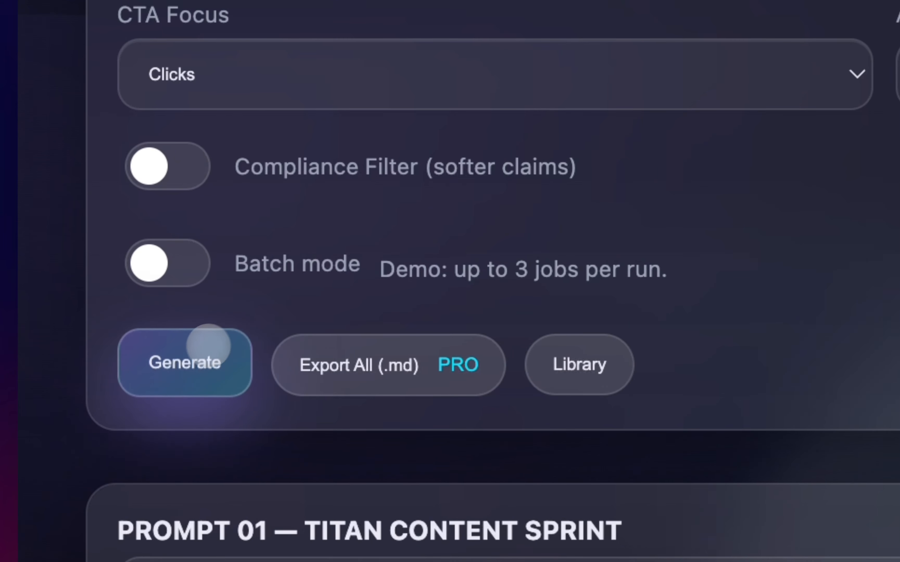
pyautogui.click(207, 346)
# Open the plan choices and follow the Buy Pro link under Starter (Free) to the Gumroad product page.
pyautogui.scroll(15, 203, 348)
pyautogui.click(563, 43)
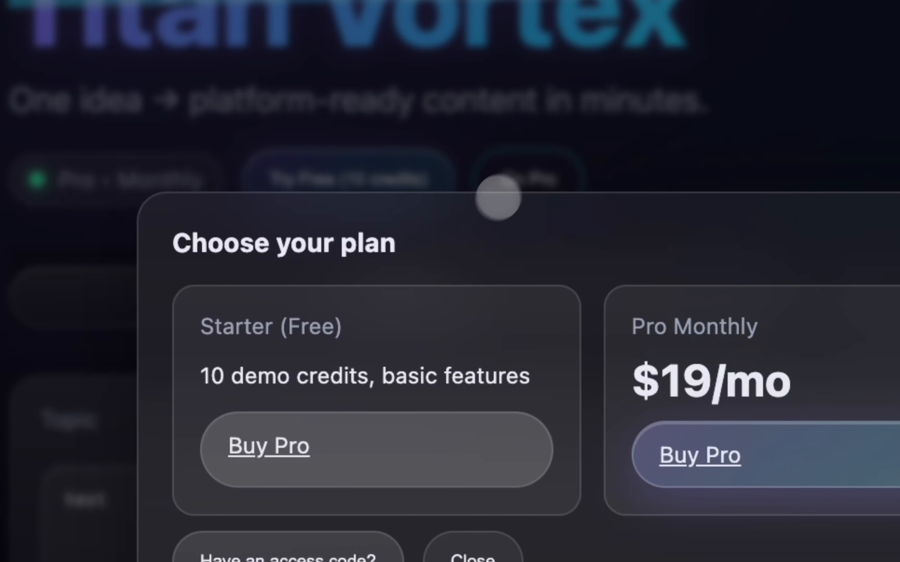
pyautogui.click(291, 431)
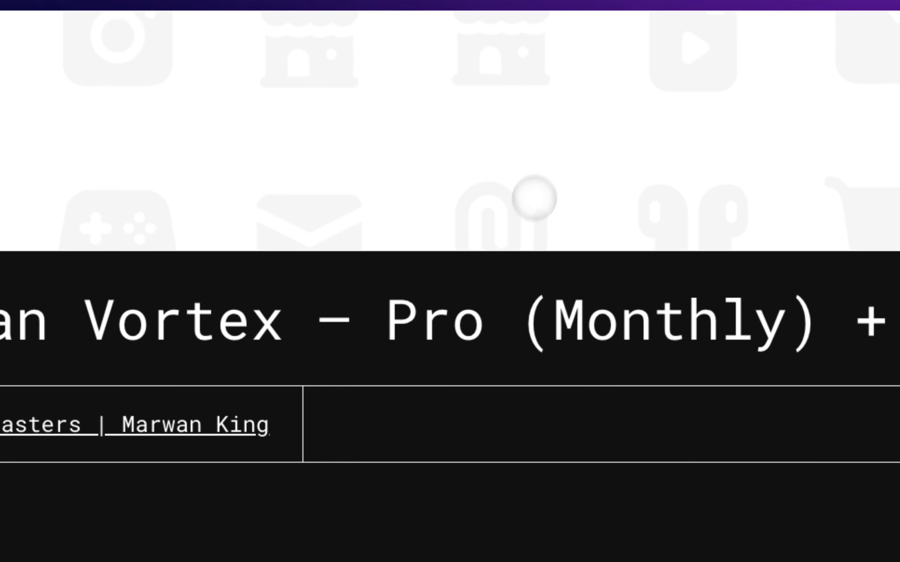
pyautogui.scroll(3, 460, 414)
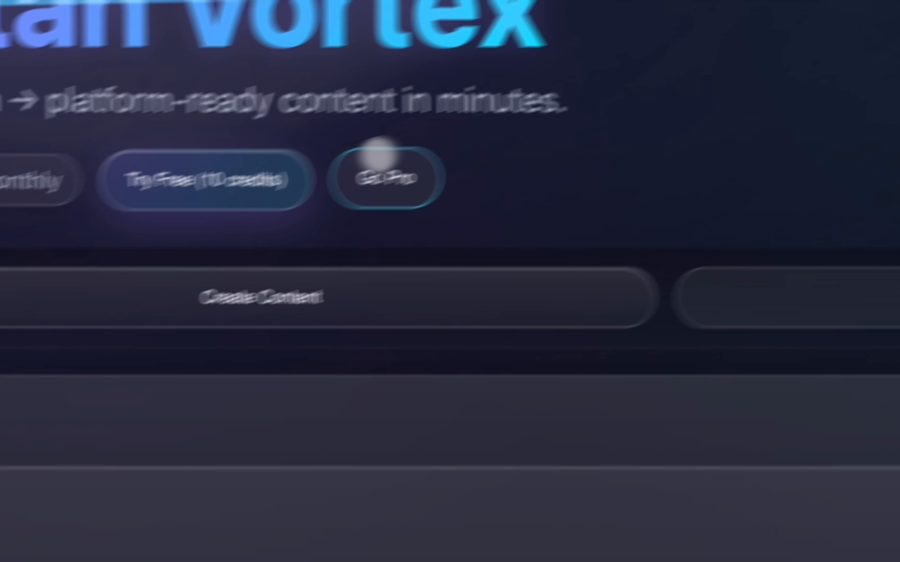
# Try verifying an emptied access code field, close the prompt, and reopen and close the plan choices.
pyautogui.click(381, 161)
pyautogui.click(306, 433)
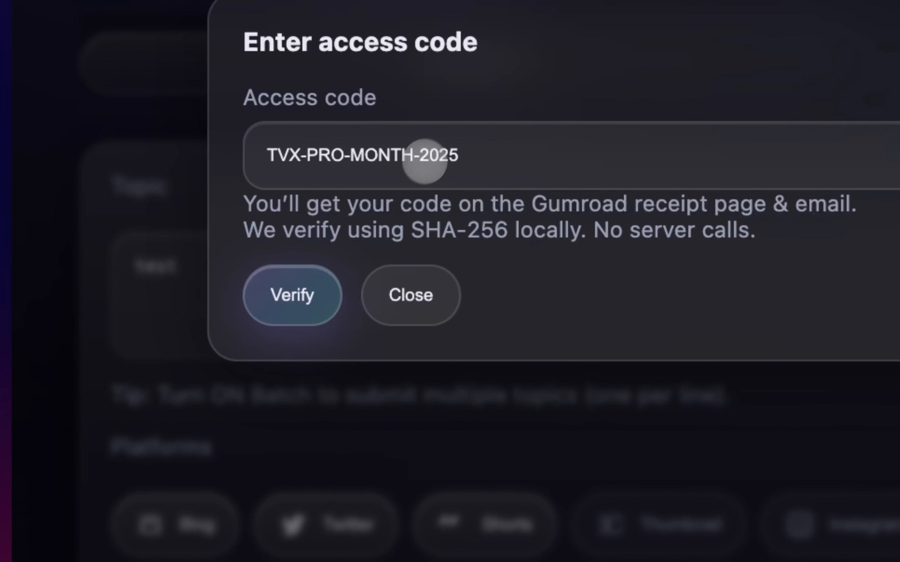
pyautogui.tripleClick(431, 153)
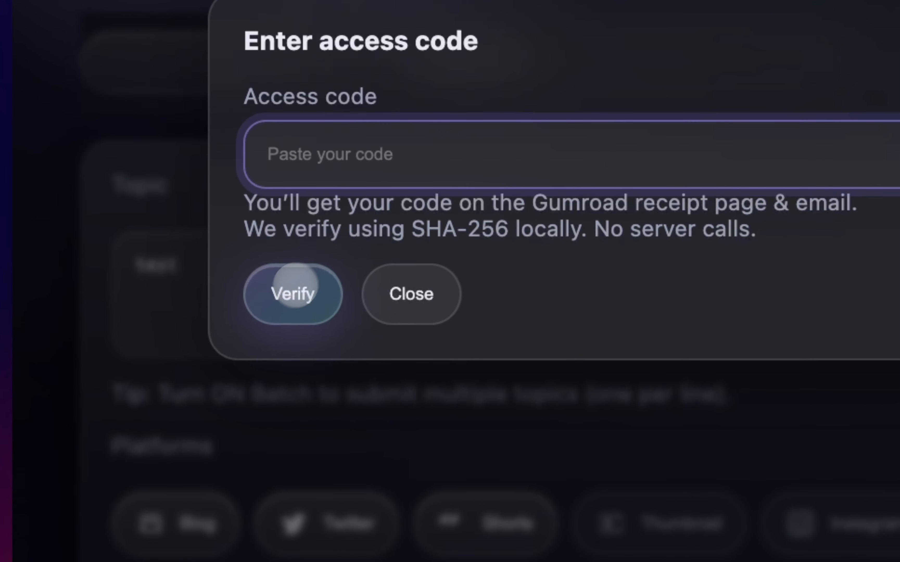
pyautogui.click(297, 287)
pyautogui.click(430, 308)
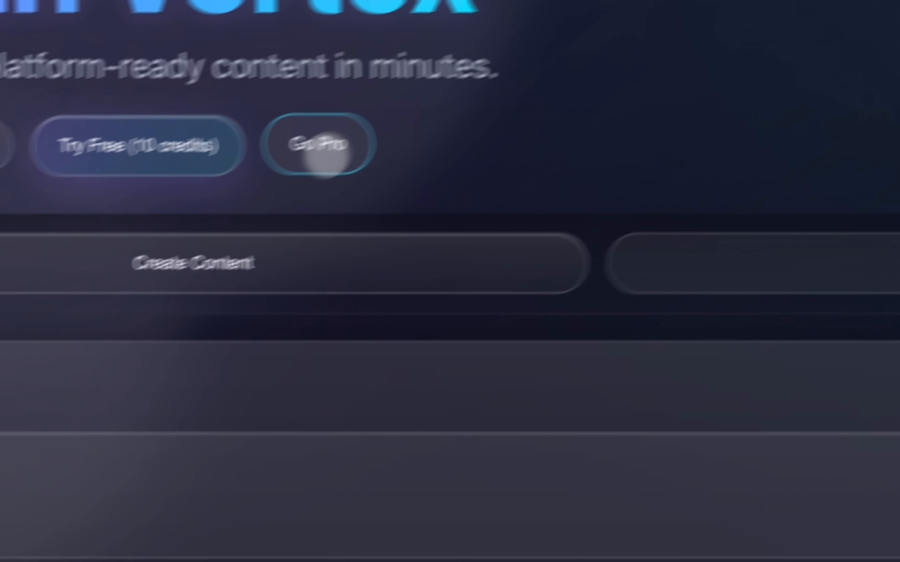
pyautogui.click(321, 156)
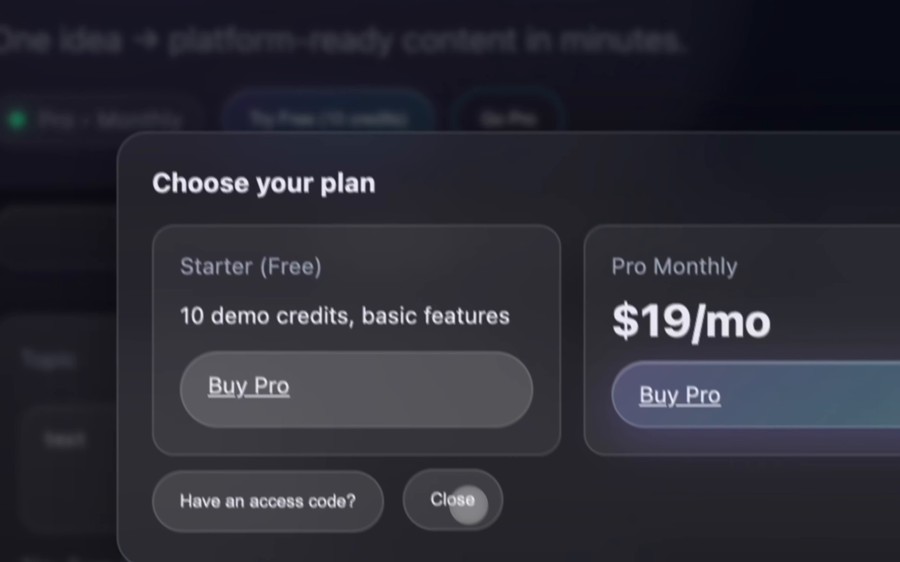
pyautogui.click(469, 504)
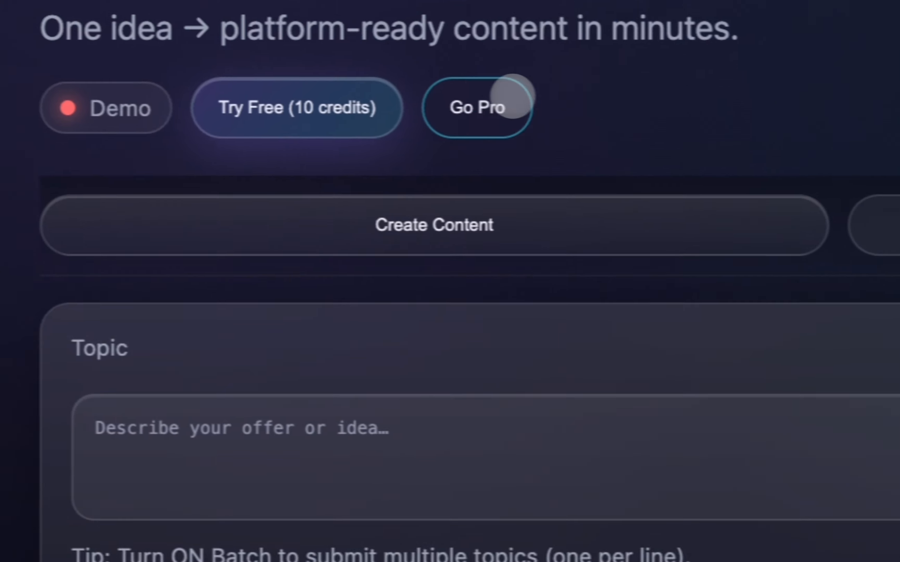
# Enter "test" as the topic in the demo version, generate content, and check the results and the demo credits.
pyautogui.click(239, 383)
pyautogui.write('test')
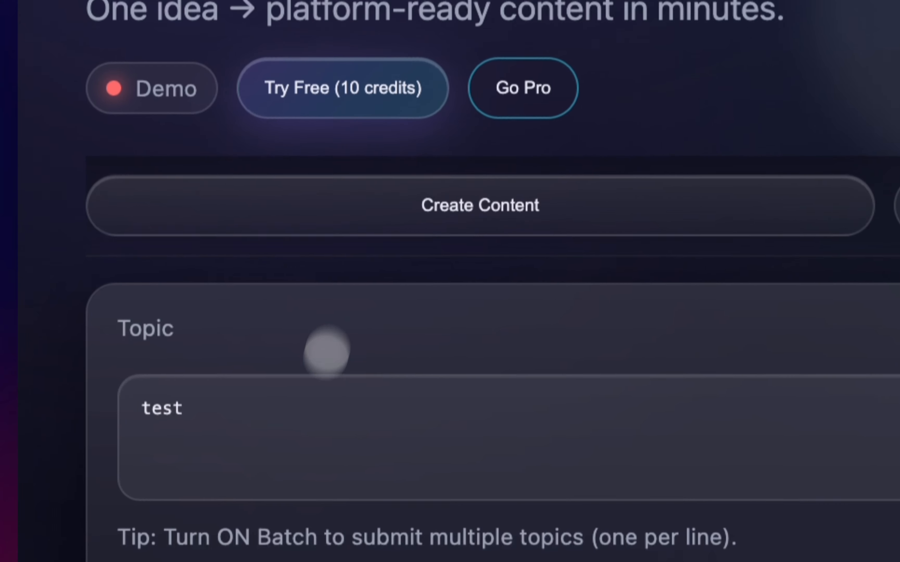
pyautogui.click(306, 380)
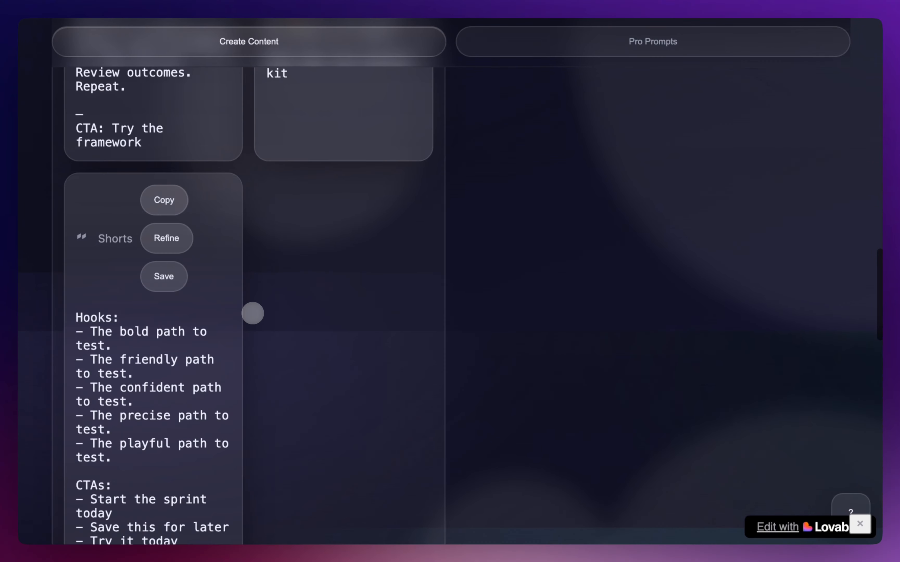
pyautogui.scroll(5, 252, 313)
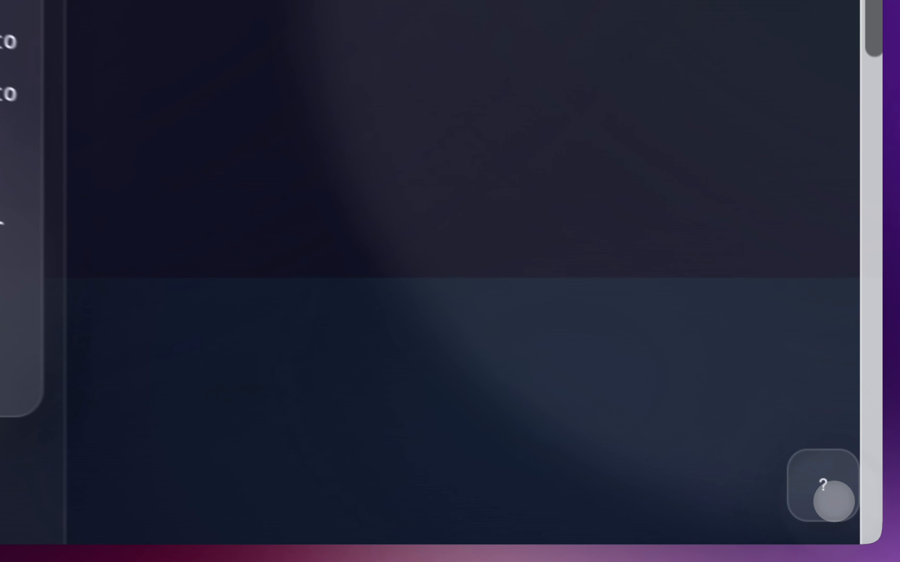
pyautogui.scroll(-20, 696, 311)
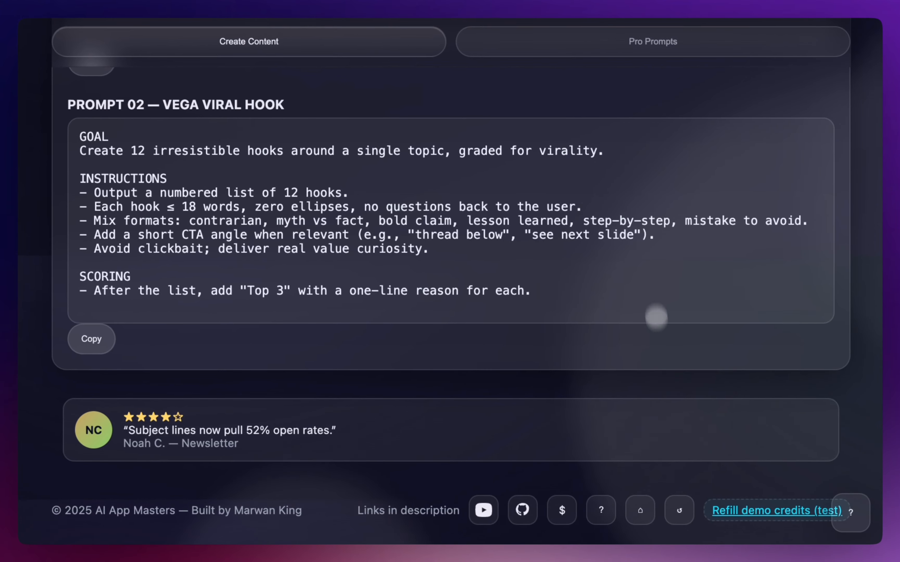
pyautogui.scroll(20, 620, 231)
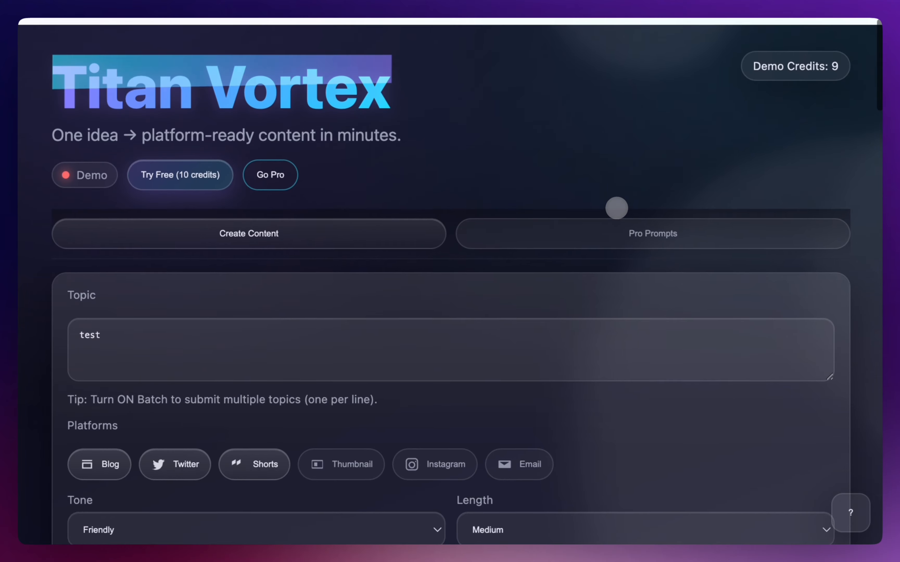
pyautogui.scroll(-10, 189, 227)
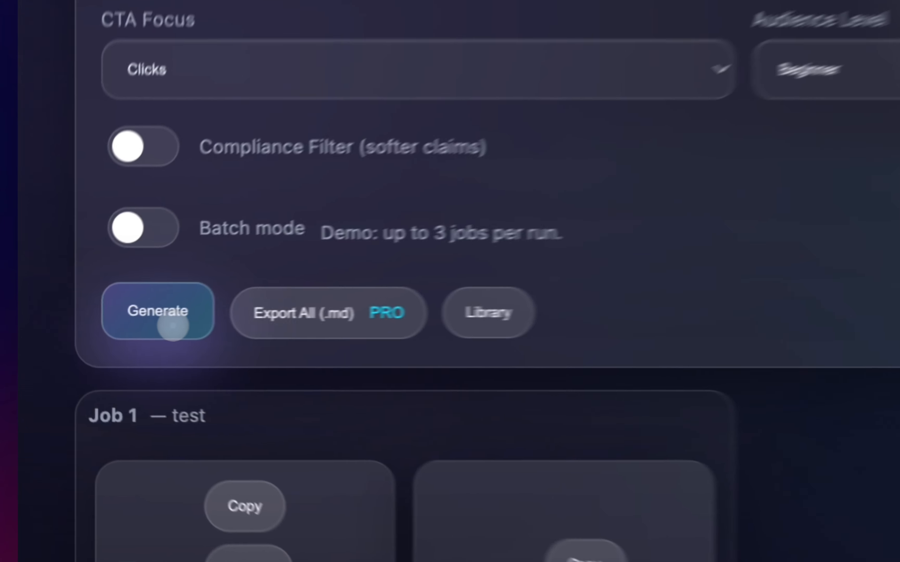